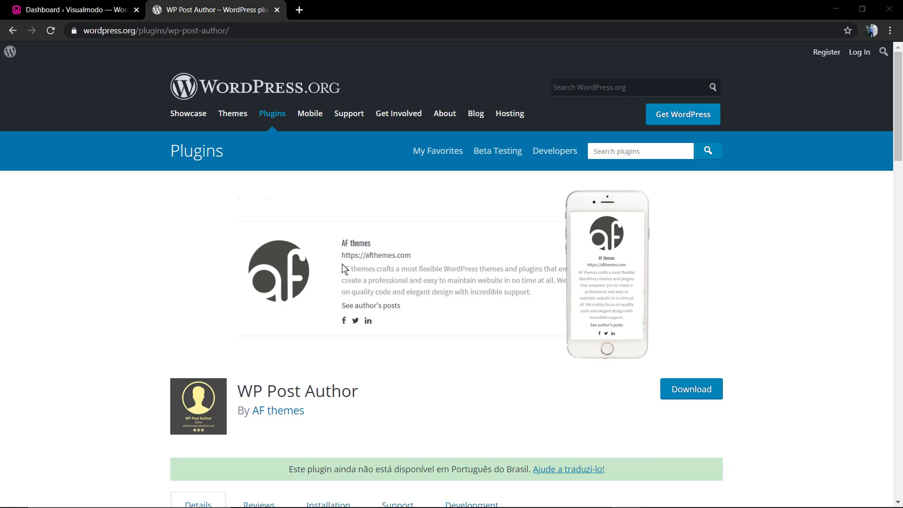
Step: Highlight the WP Post Author plugin name, then scroll down to the plugin's screenshots
drag(241, 392, 365, 394)
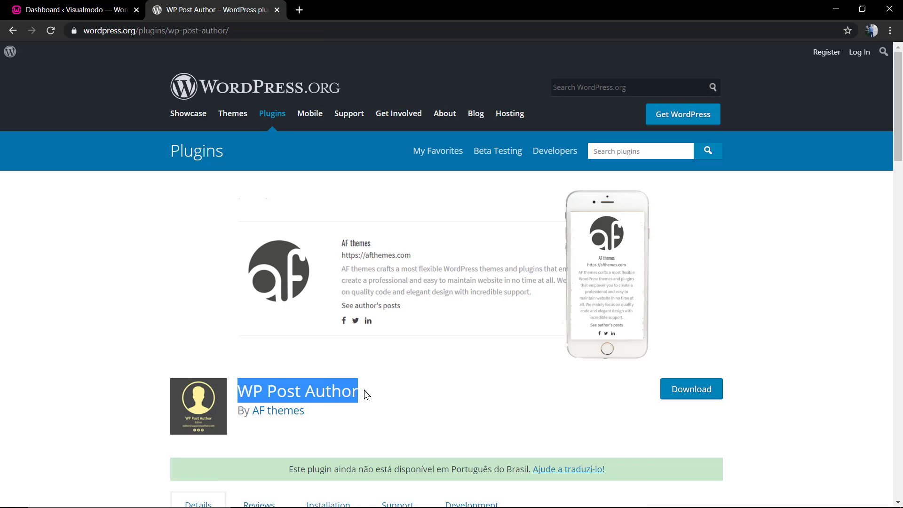
click(364, 394)
scroll(228, 163, down, 20)
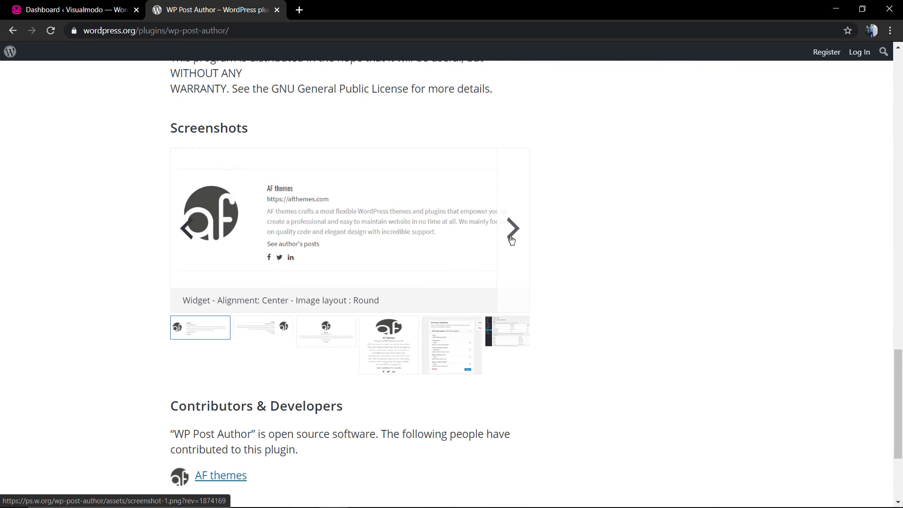
Step: Step through every plugin screenshot back to the first widget screenshot
click(512, 241)
click(514, 241)
click(514, 241)
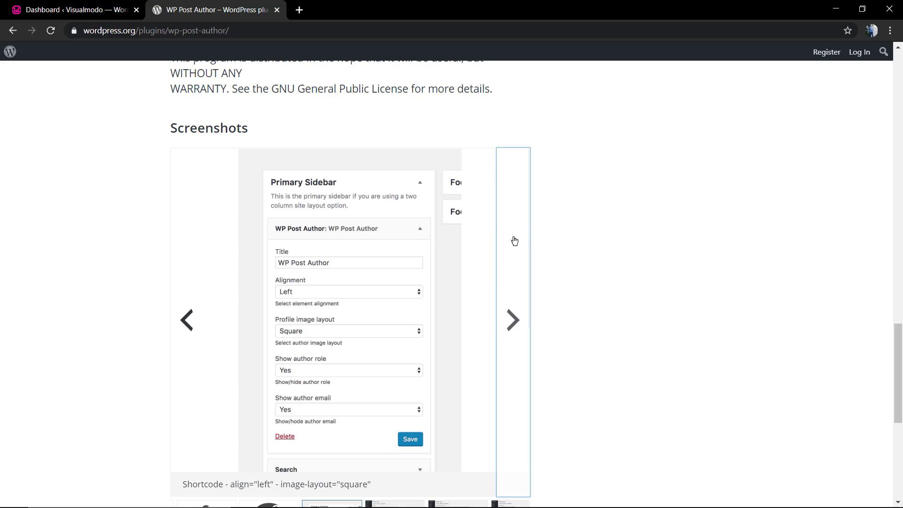
click(515, 241)
click(513, 240)
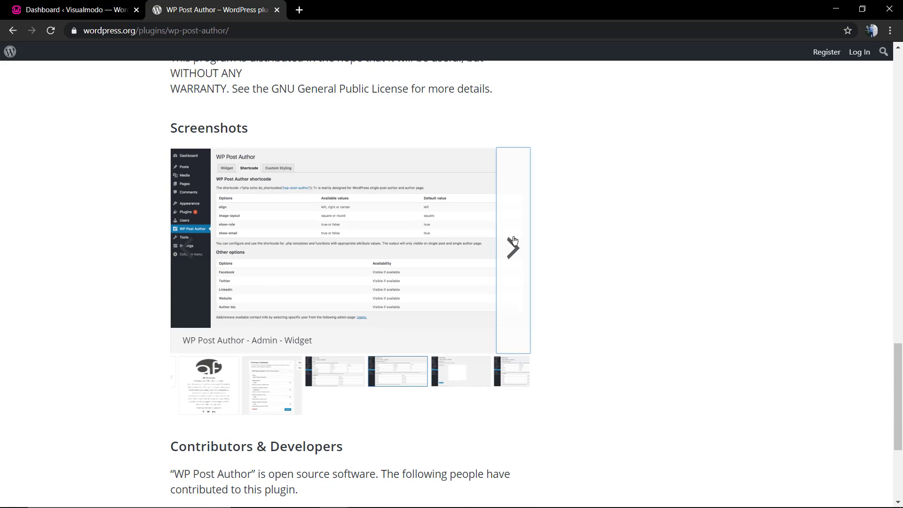
click(514, 240)
click(513, 241)
click(514, 240)
click(514, 240)
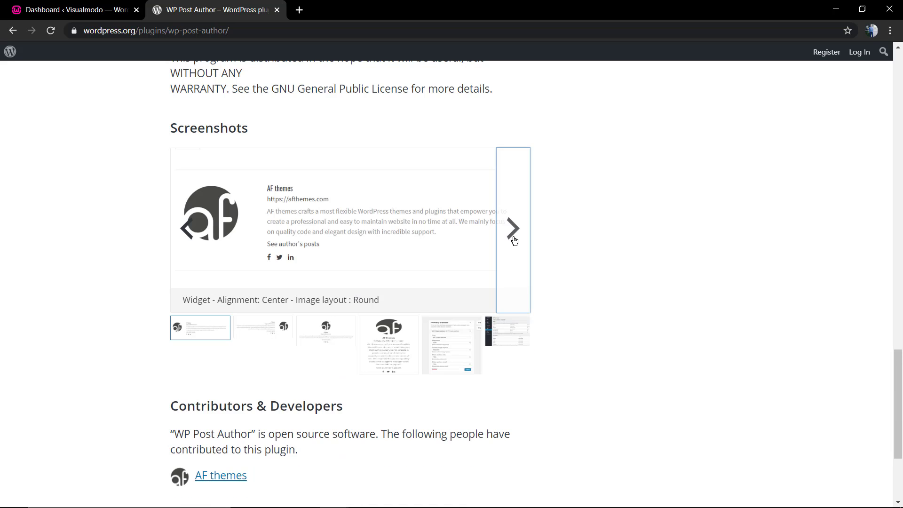
scroll(514, 240, up, 20)
Step: Search Add Plugins for 'wp post author' and install the WP Post Author plugin
click(70, 10)
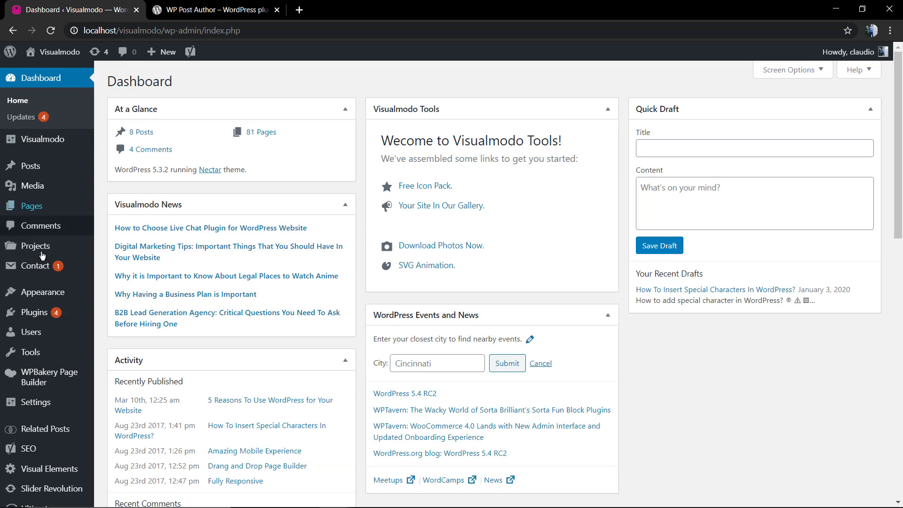
mouse_move(35, 312)
click(133, 332)
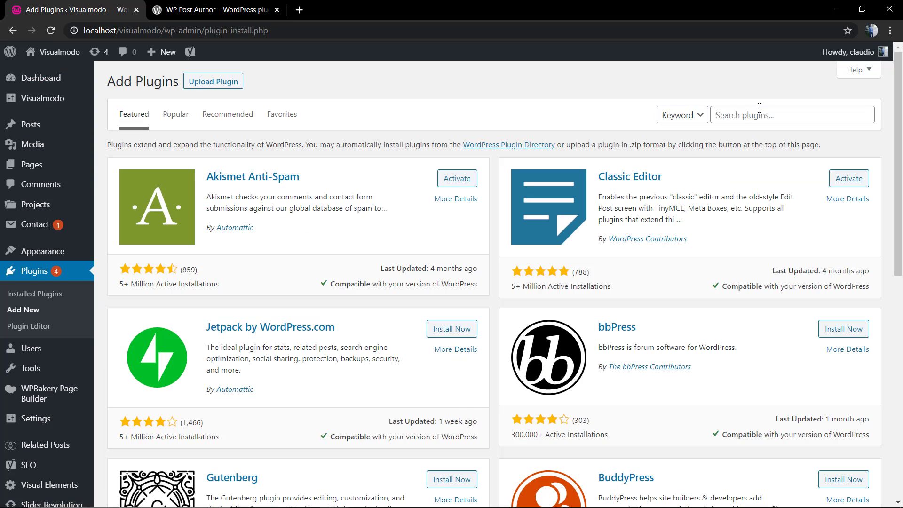
click(758, 108)
text(wp post a)
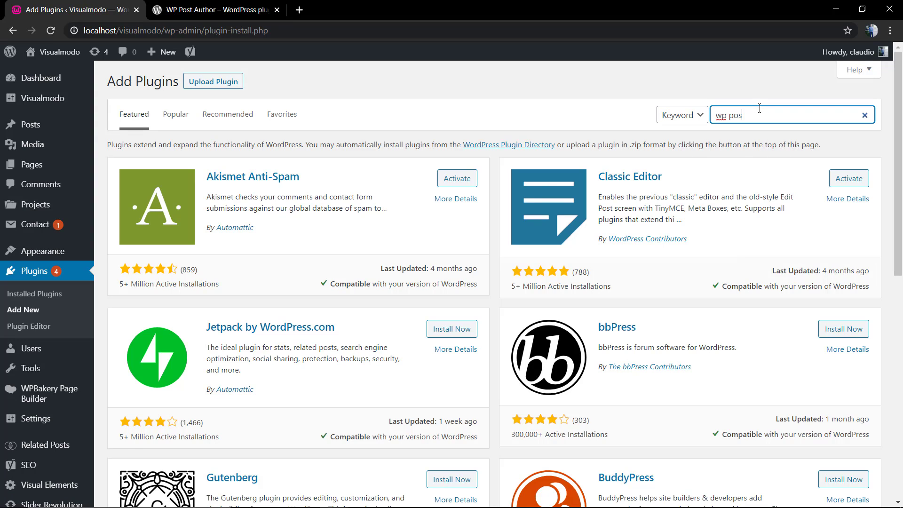
text(uthor)
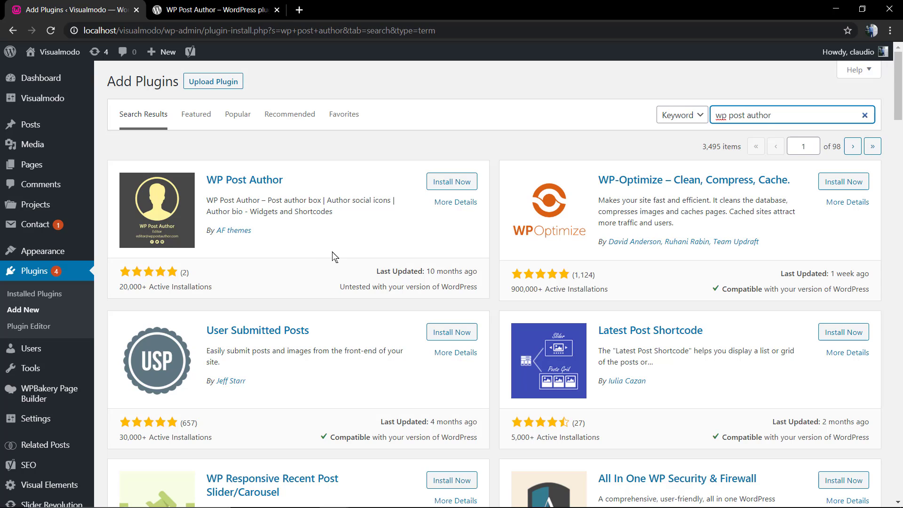
click(463, 181)
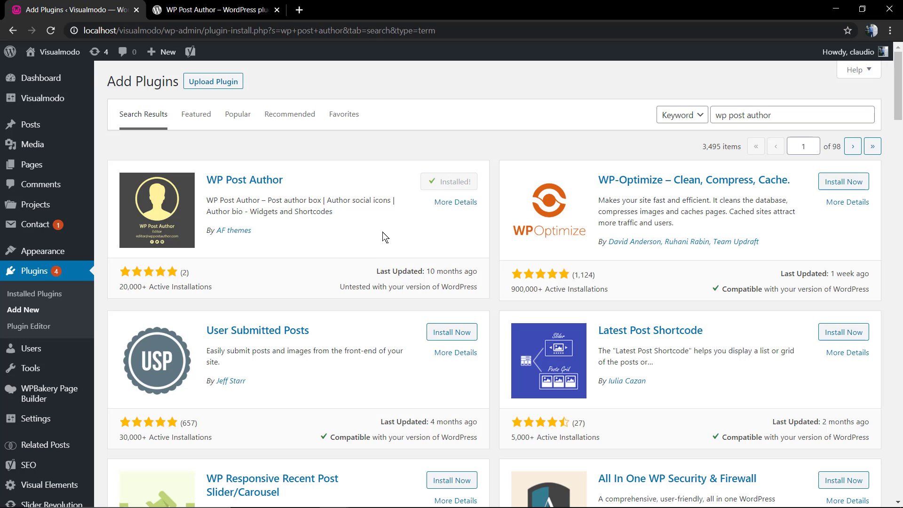
Step: Activate WP Post Author and find it in the Installed Plugins list
click(451, 183)
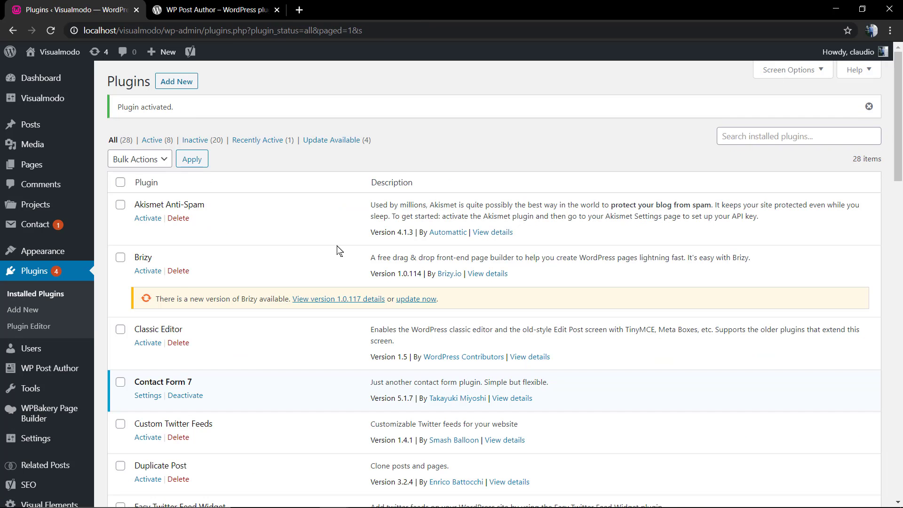
scroll(164, 287, down, 12)
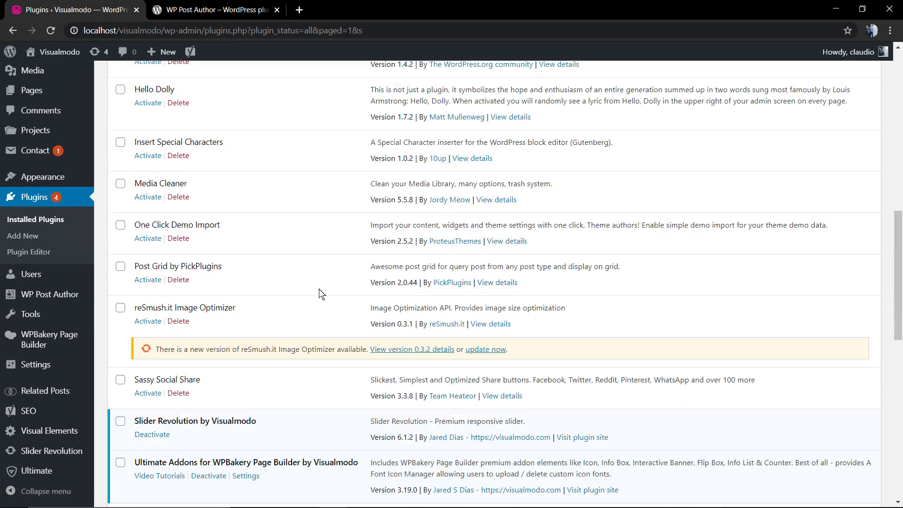
scroll(321, 294, down, 5)
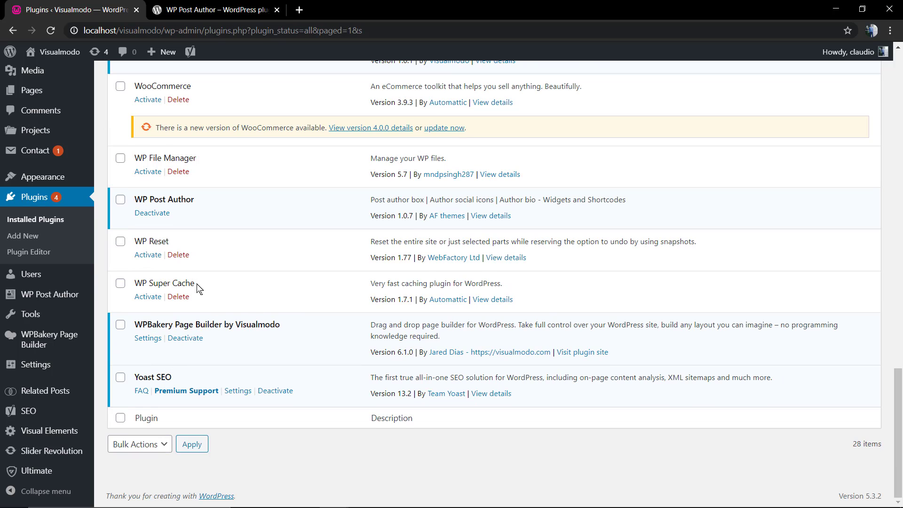
scroll(197, 288, up, 2)
drag(201, 301, 116, 301)
click(240, 297)
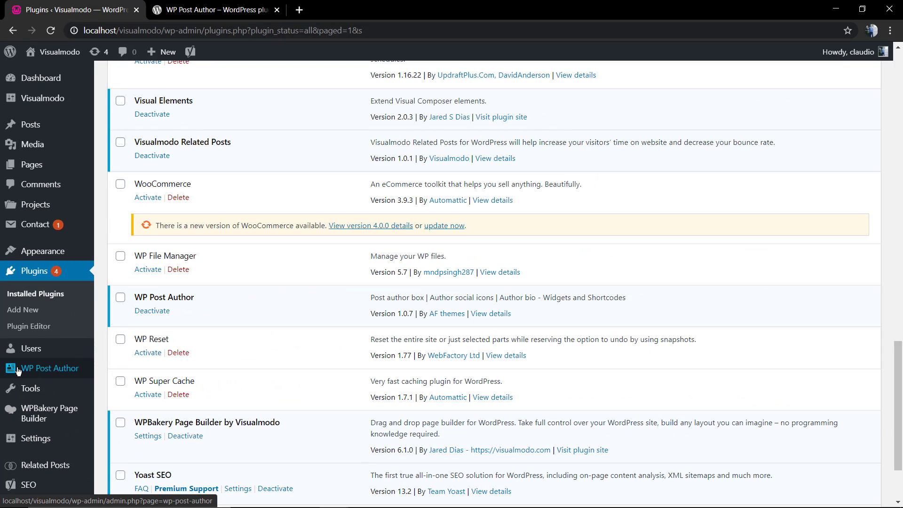
Step: In WP Post Author settings, keep alignment on Left and image layout on Square
click(37, 371)
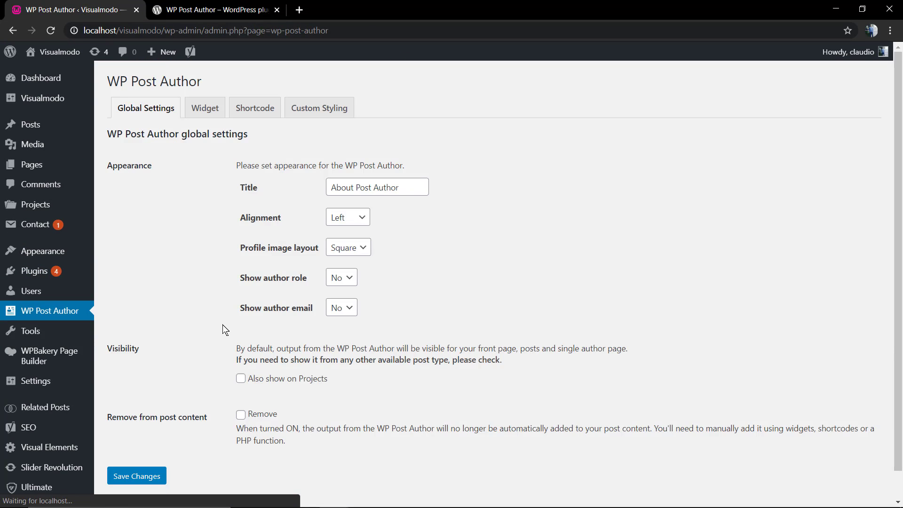
triple_click(372, 186)
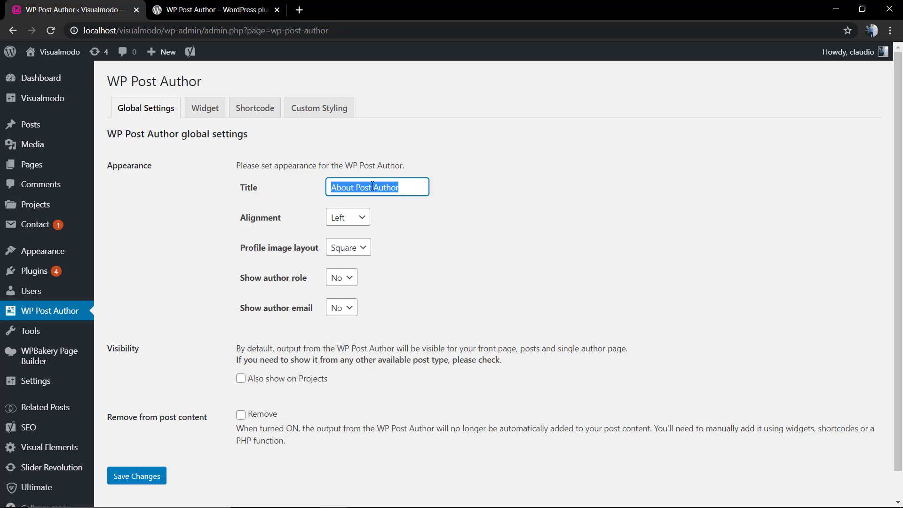
click(373, 186)
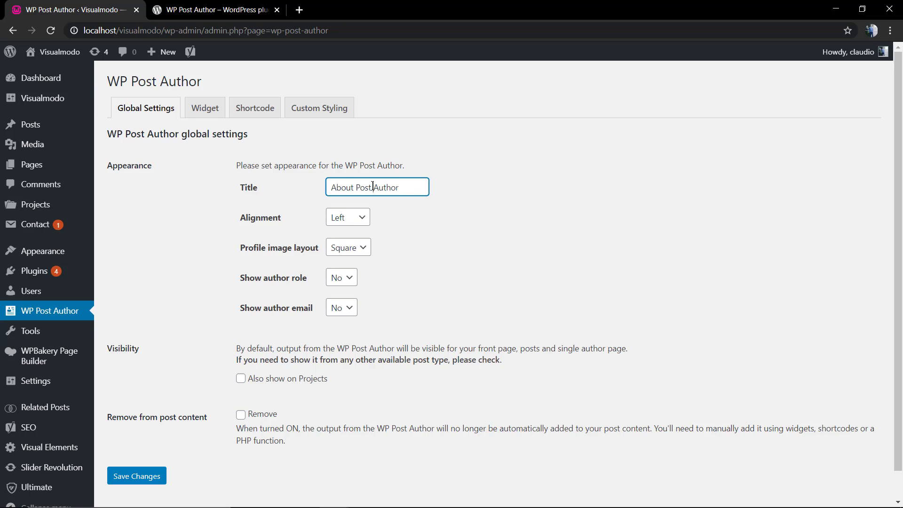
click(352, 218)
click(348, 228)
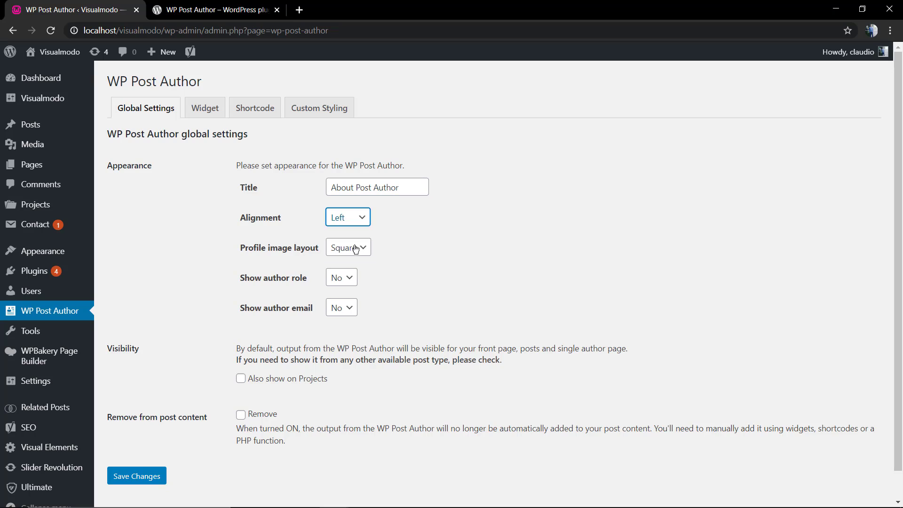
click(353, 249)
click(354, 260)
Step: Keep the author role and author email hidden, leaving the image layout Square
click(342, 280)
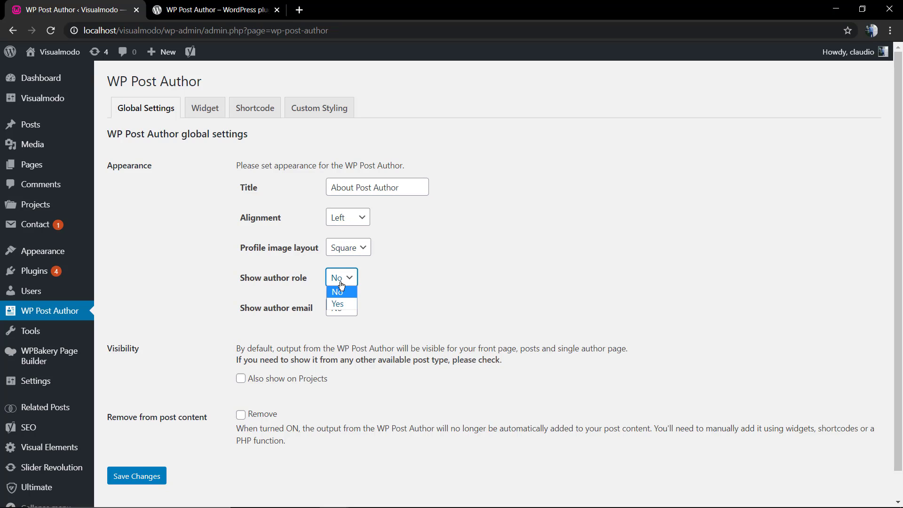
click(342, 285)
click(343, 306)
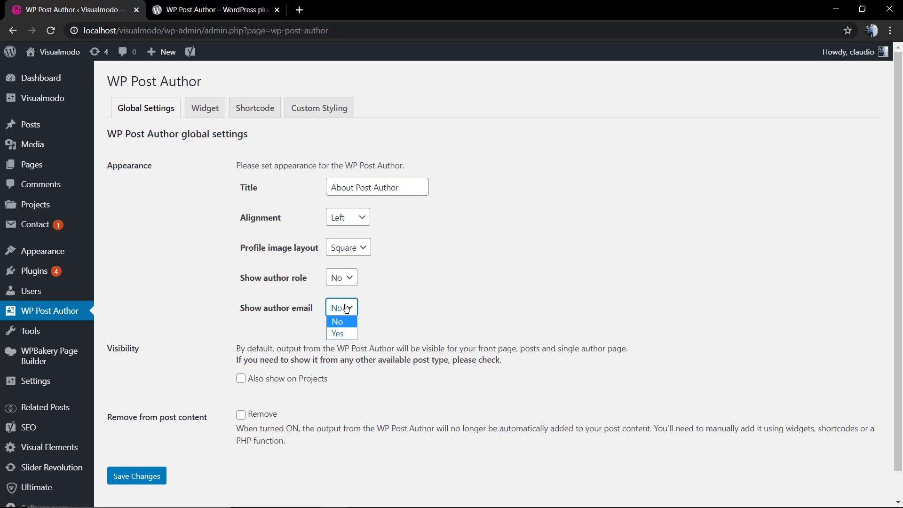
click(346, 307)
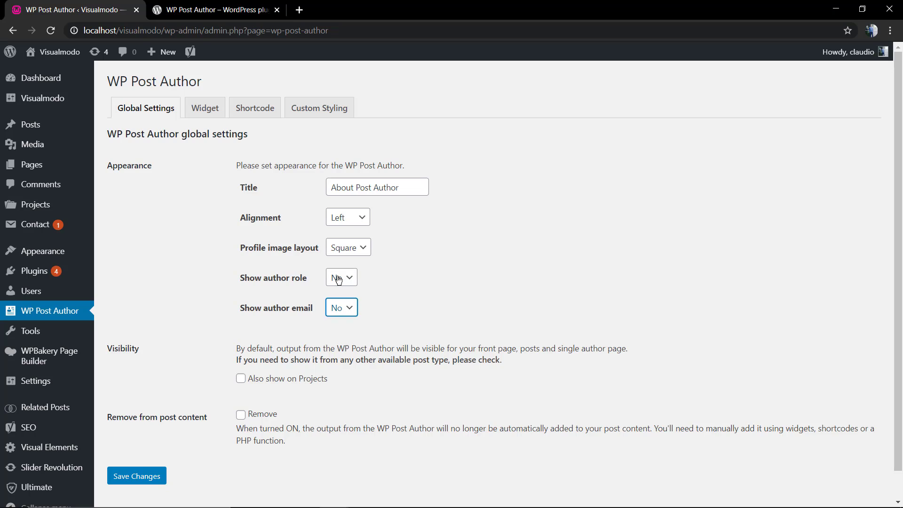
click(341, 280)
click(340, 280)
click(352, 257)
click(352, 256)
Step: Change the author box title to 'Visualmodo' and review the visibility options
triple_click(359, 186)
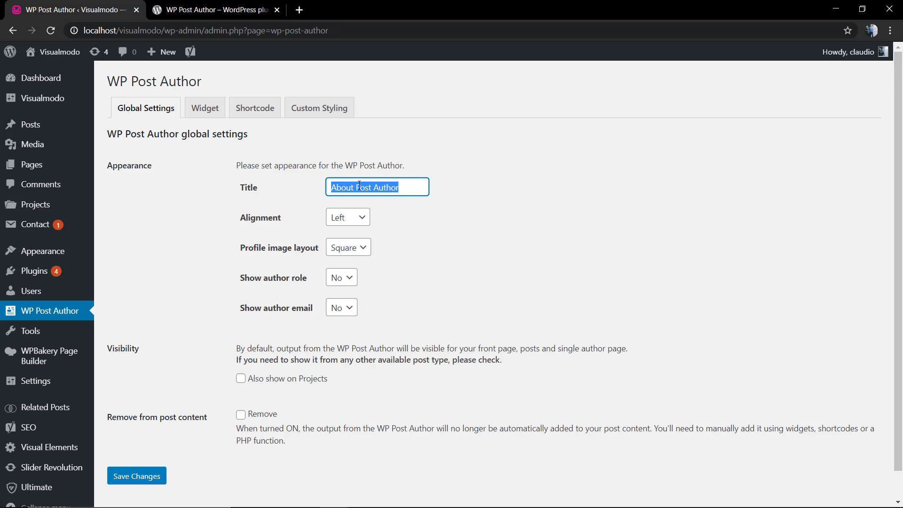
text(Visualmodo)
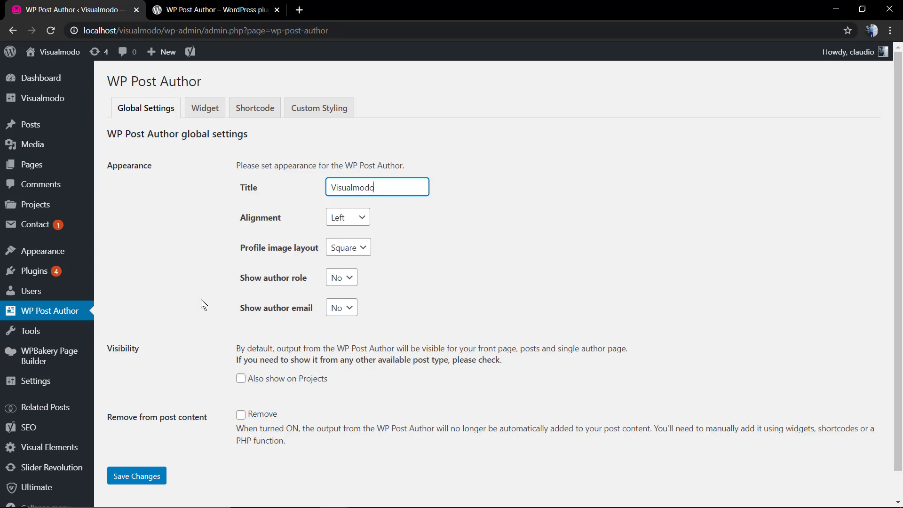
click(195, 281)
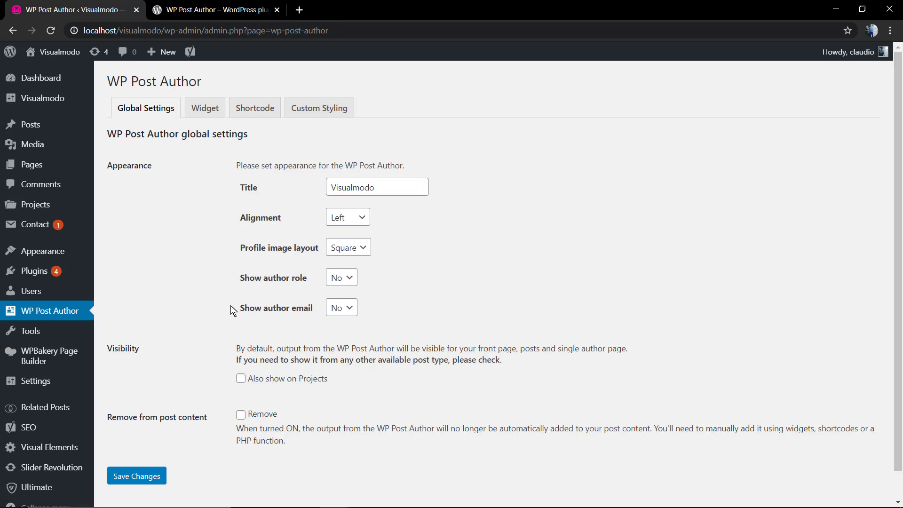
triple_click(390, 348)
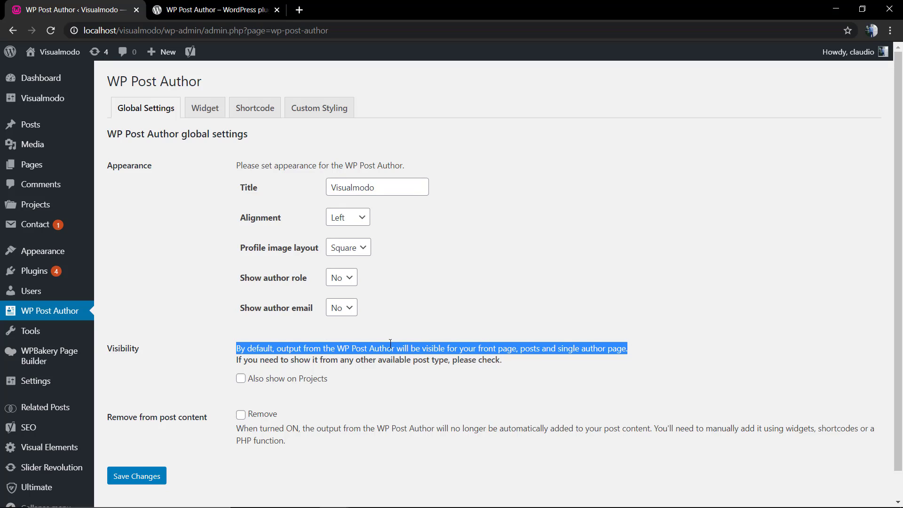
triple_click(543, 351)
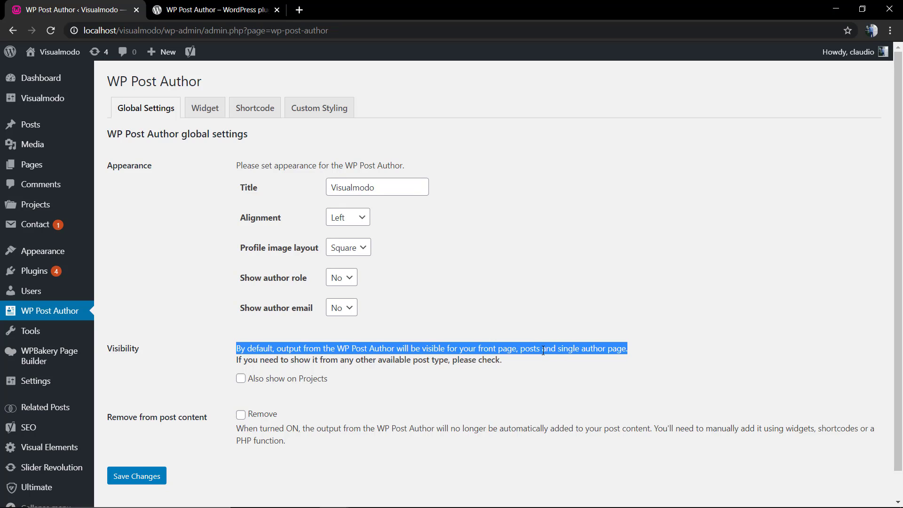
triple_click(437, 359)
click(235, 358)
scroll(196, 361, down, 1)
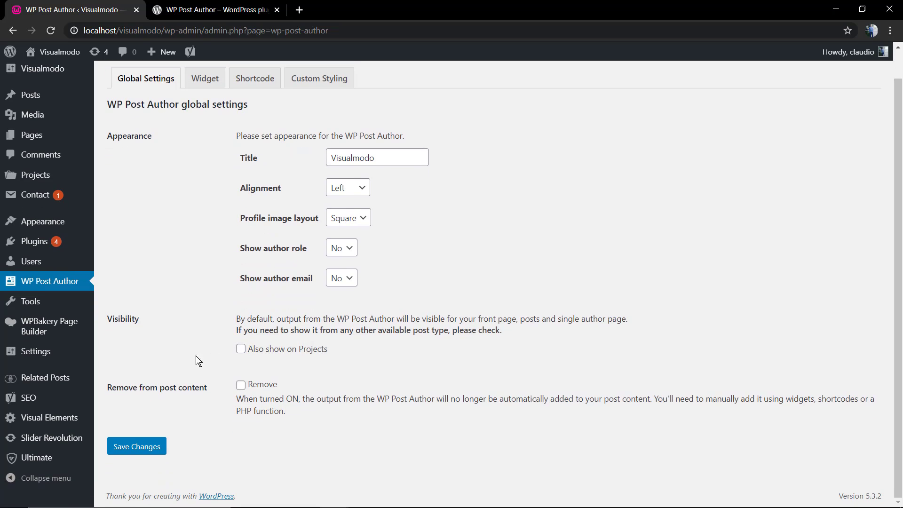
triple_click(130, 389)
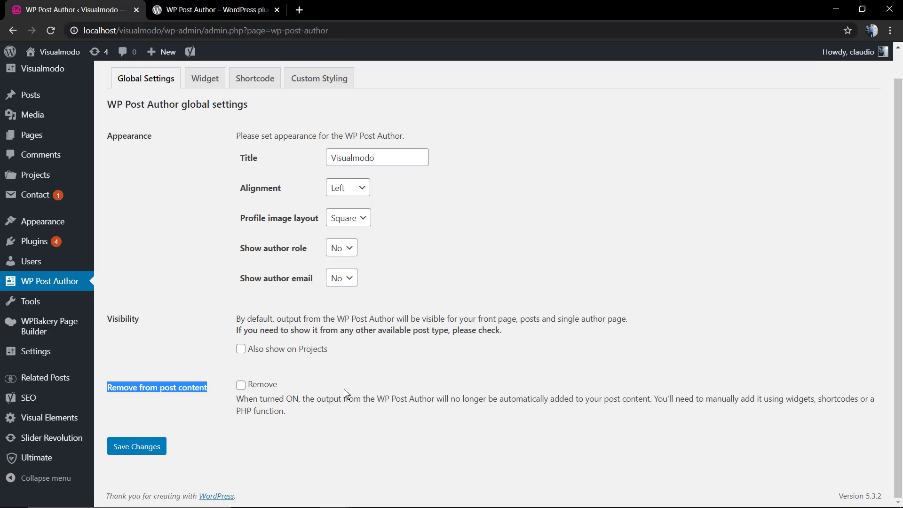
Step: Save the global settings and move on to the Widget tab
click(143, 457)
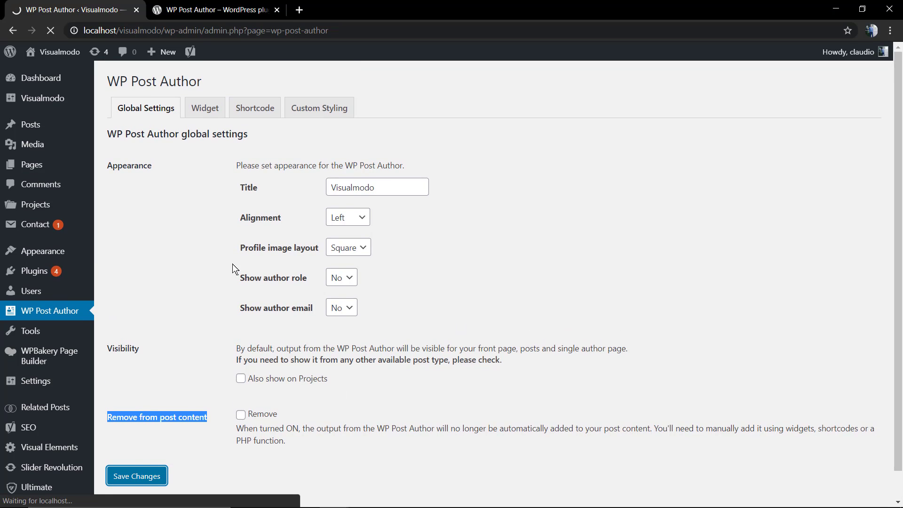
scroll(217, 237, down, 1)
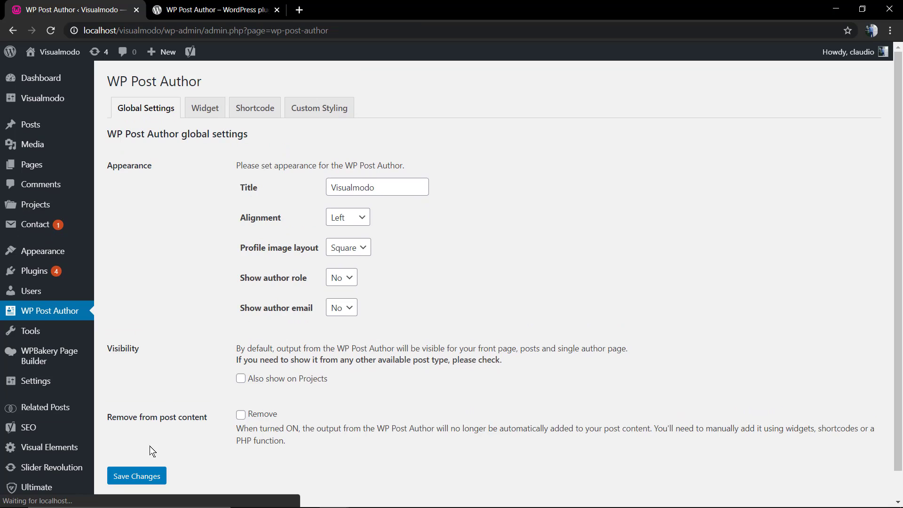
click(151, 451)
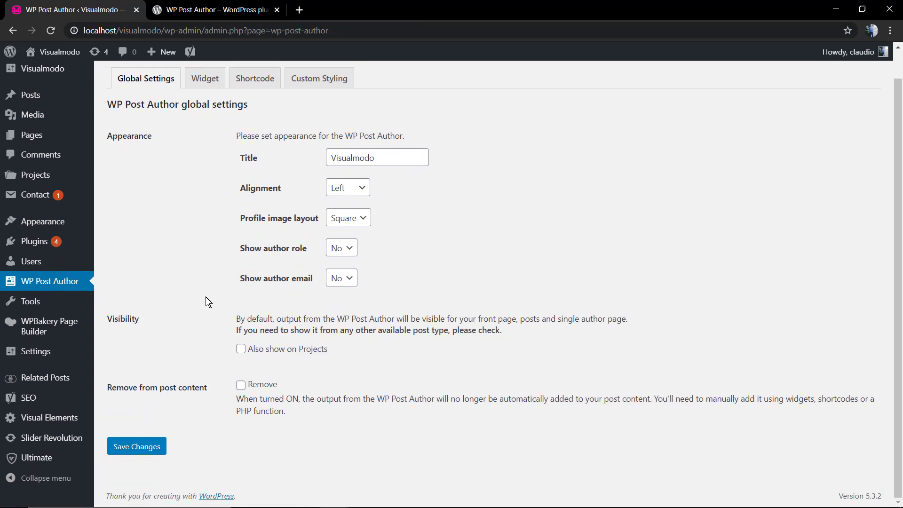
scroll(205, 298, up, 1)
click(202, 112)
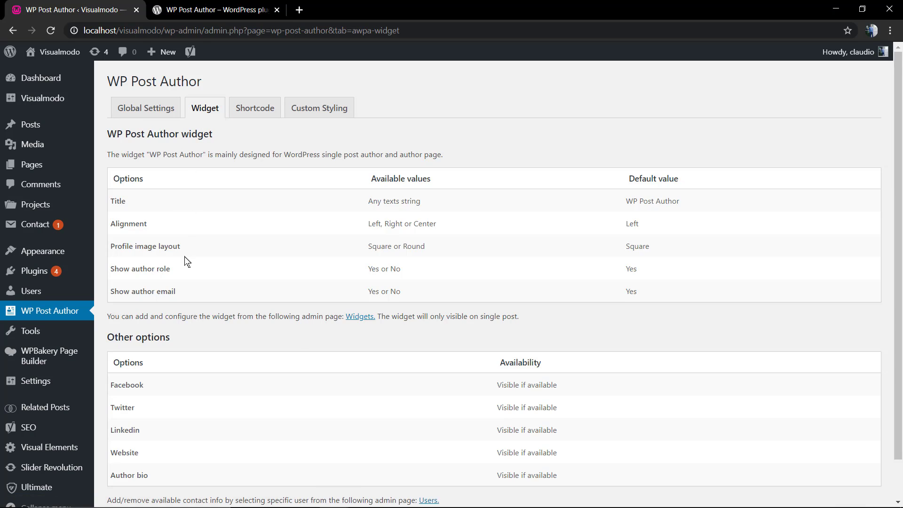
Step: Read through the Widget tab options, including the Facebook availability note
scroll(248, 294, down, 1)
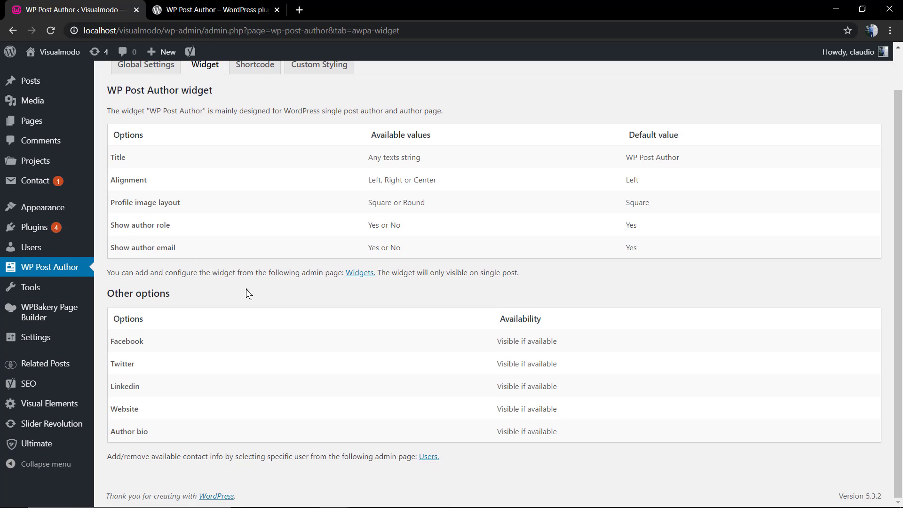
triple_click(534, 341)
click(533, 341)
scroll(162, 281, up, 1)
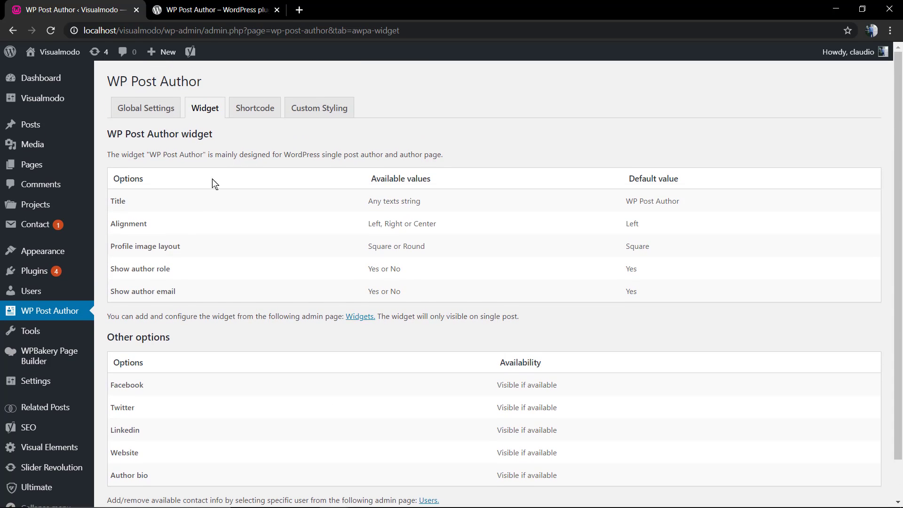
Step: Browse the Shortcode and Custom Styling tabs, then review Global Settings again
click(255, 109)
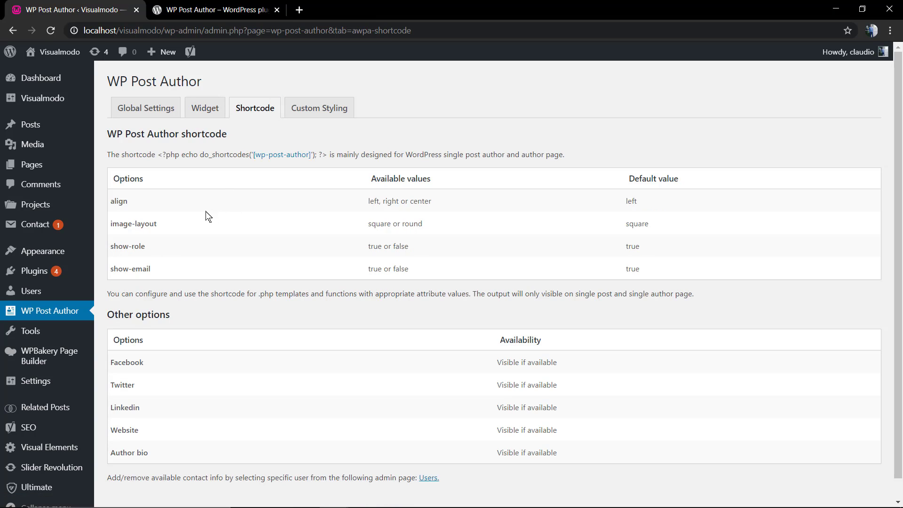
scroll(202, 240, down, 1)
scroll(202, 249, up, 1)
click(321, 110)
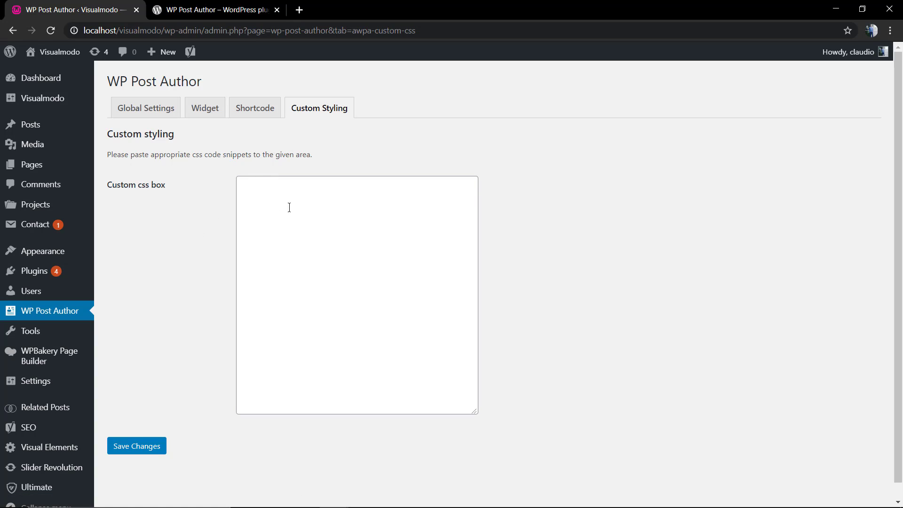
click(145, 109)
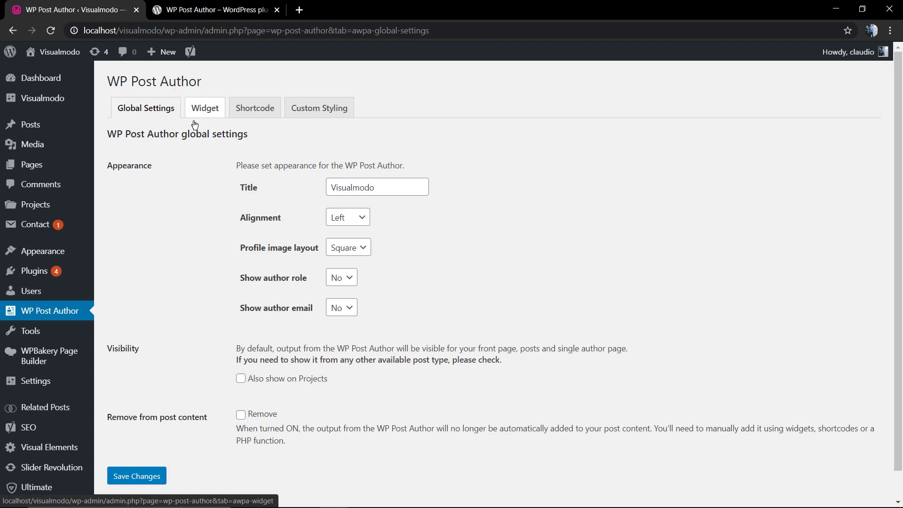
scroll(189, 207, down, 1)
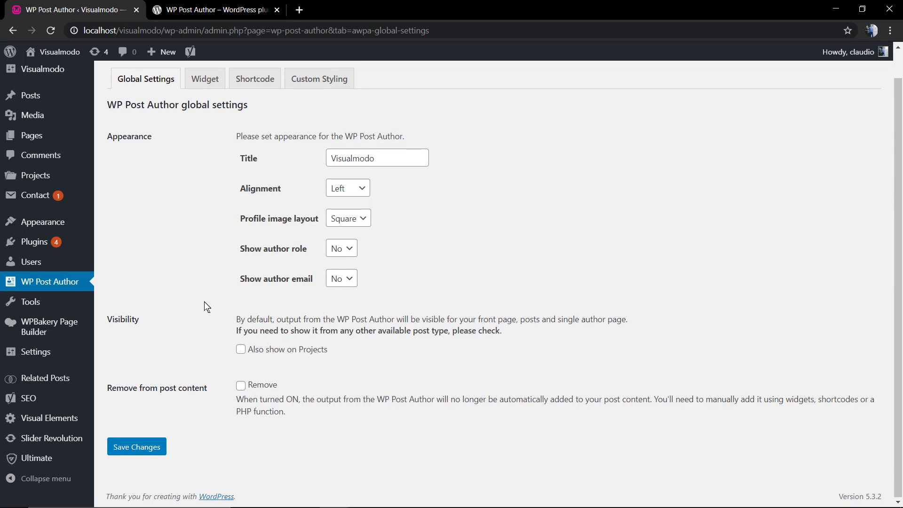
scroll(204, 304, up, 1)
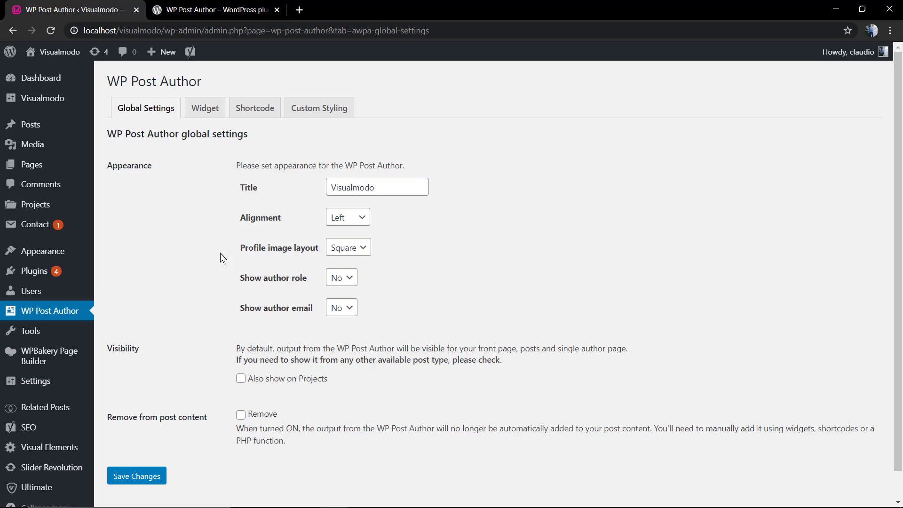
scroll(148, 238, down, 1)
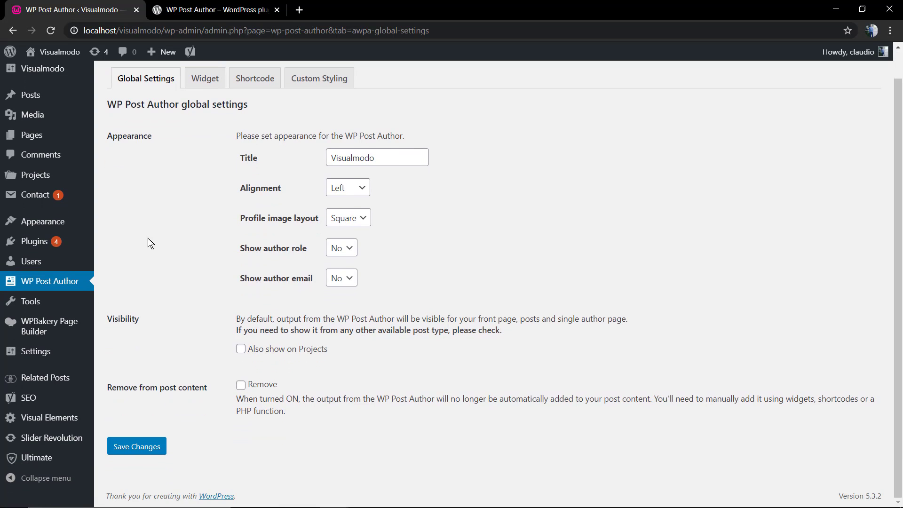
scroll(137, 241, up, 1)
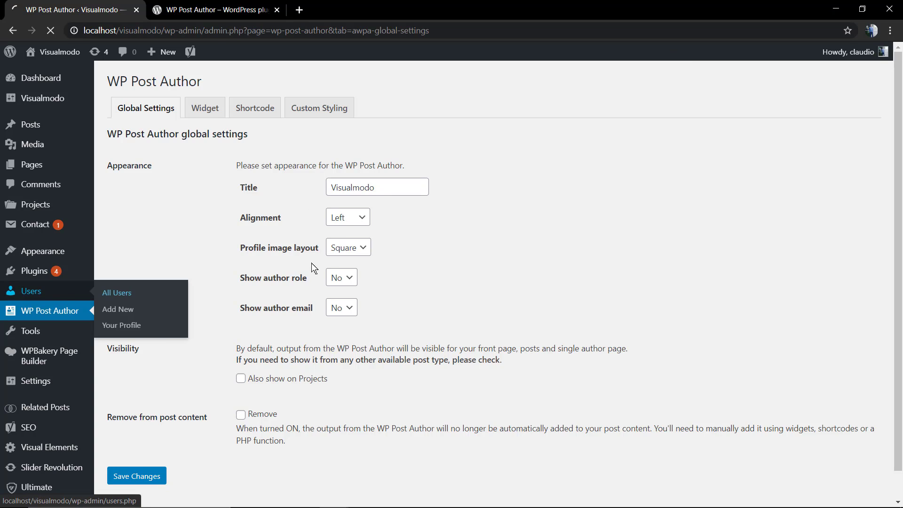
click(120, 292)
click(173, 169)
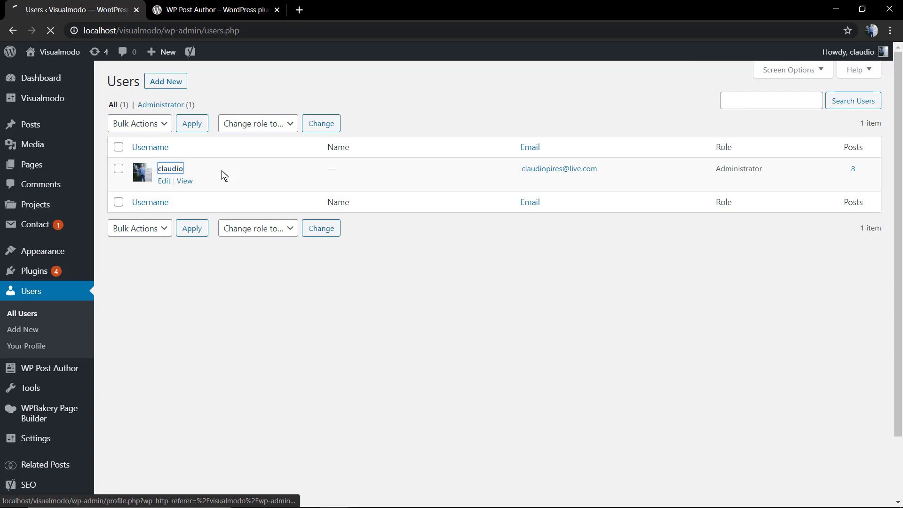
scroll(188, 253, down, 10)
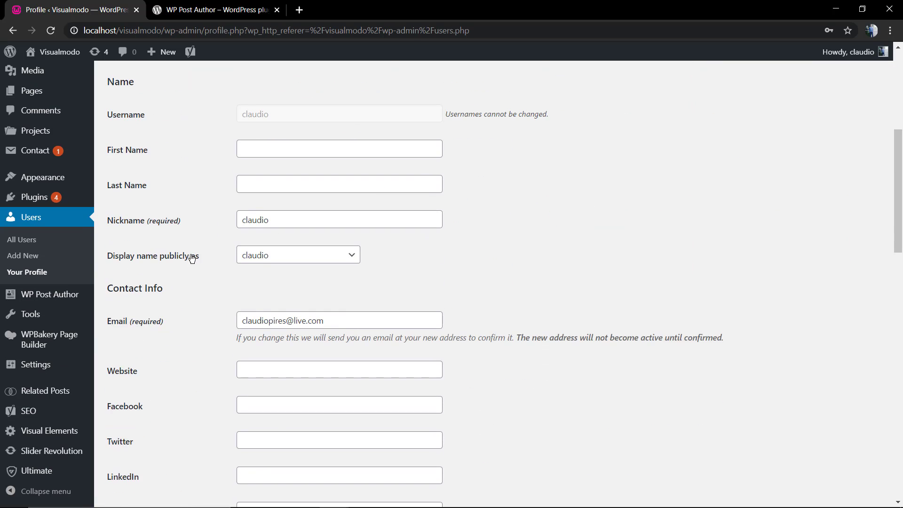
scroll(179, 252, down, 1)
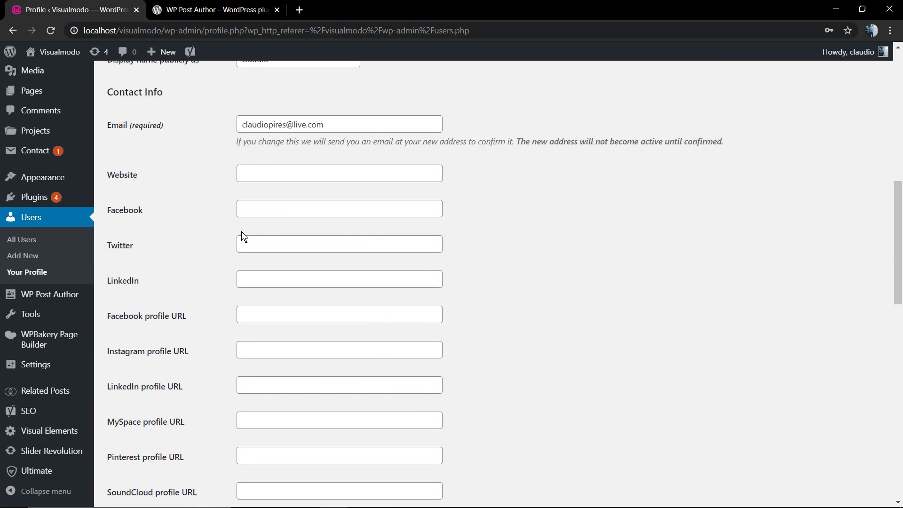
click(276, 211)
text(fa)
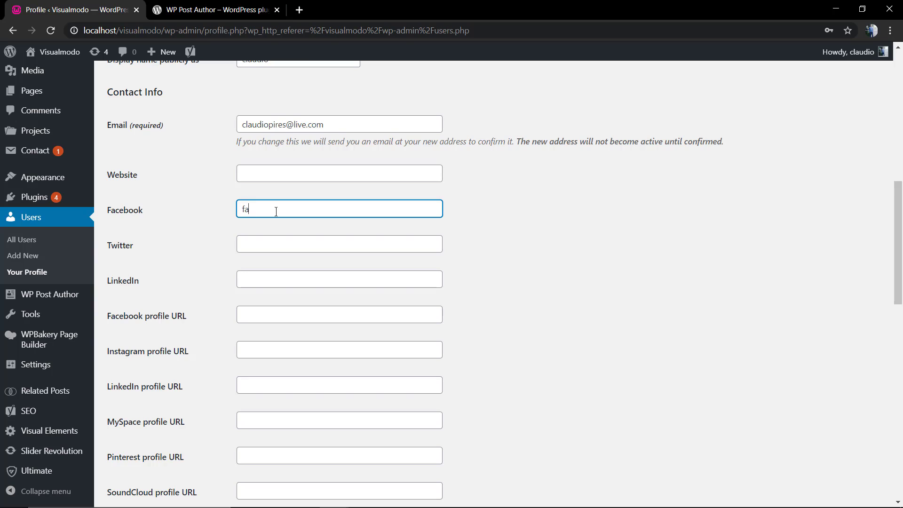
text(cebook.com)
key(Home)
text(https://)
click(357, 208)
text(isualmodo)
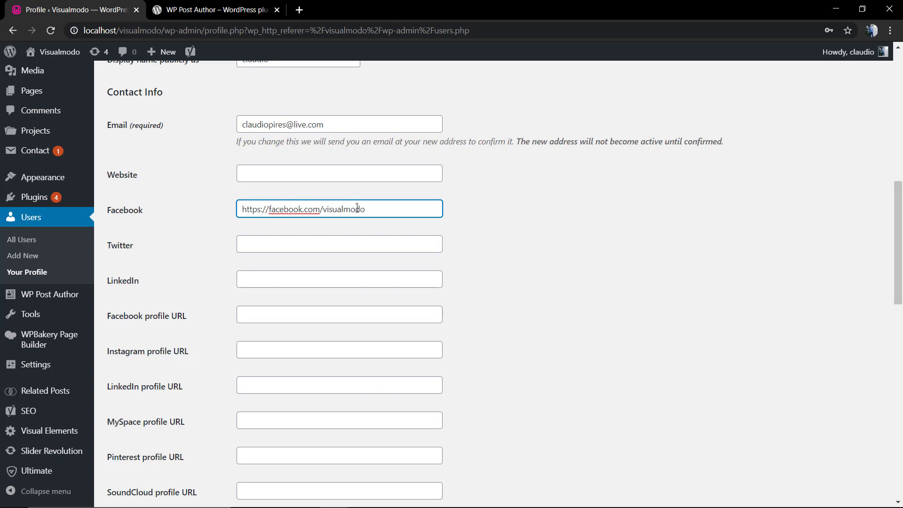
click(270, 173)
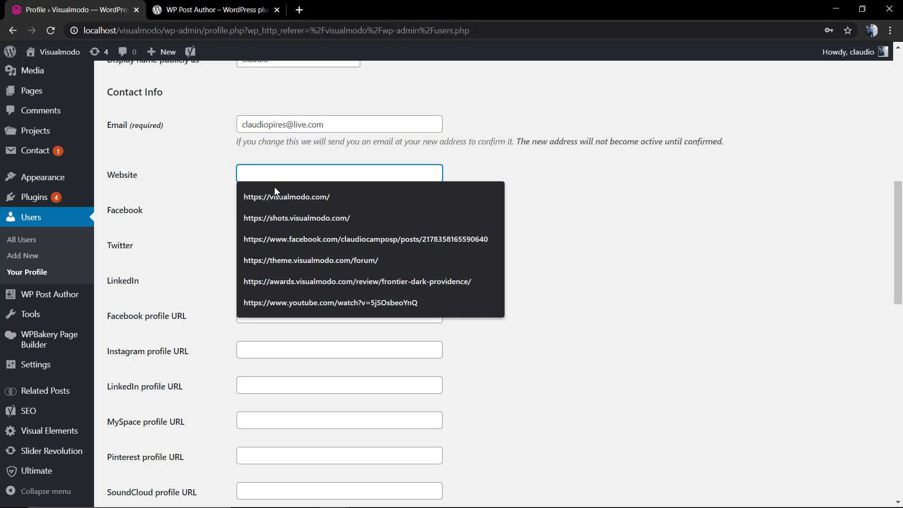
click(274, 192)
click(266, 245)
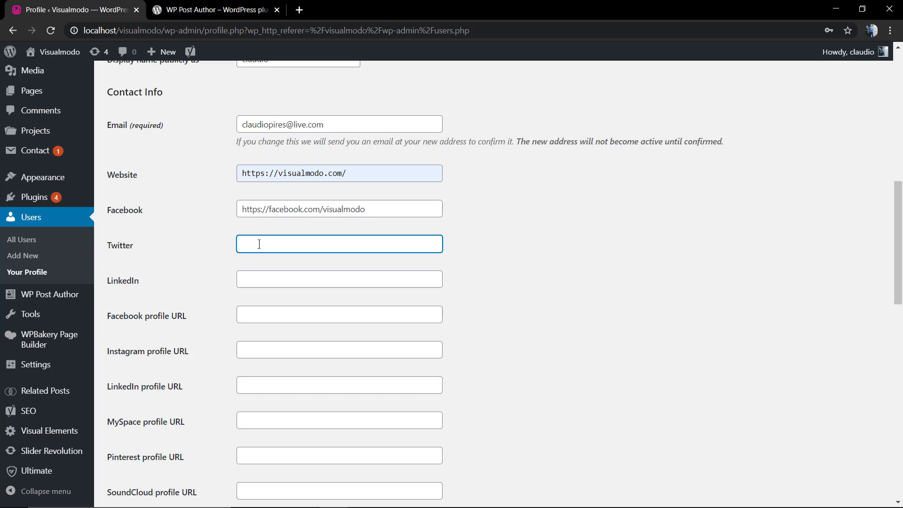
text(https://twitter.com/visualmodo)
click(198, 260)
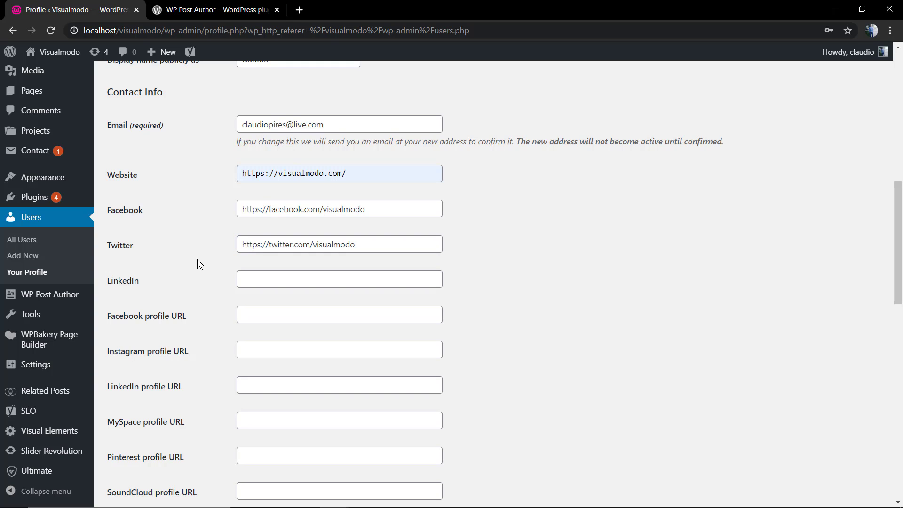
scroll(197, 260, down, 2)
scroll(217, 256, up, 2)
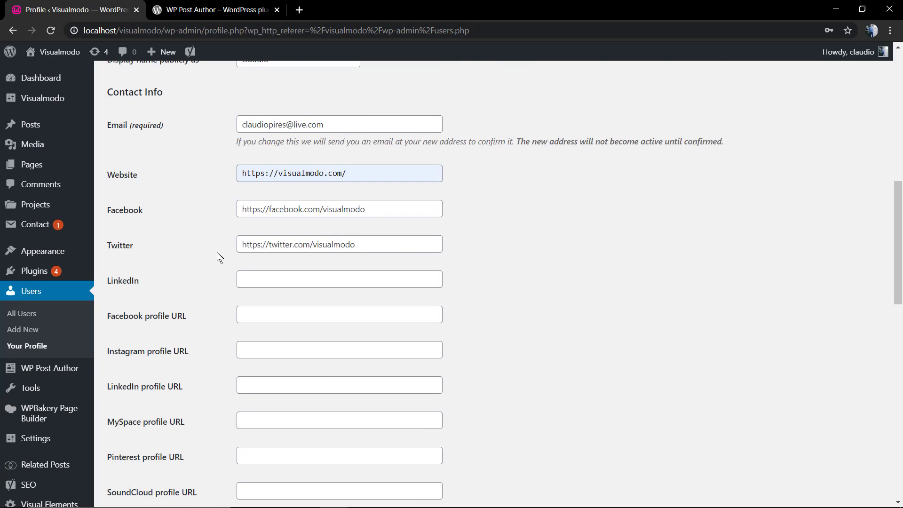
scroll(191, 245, up, 2)
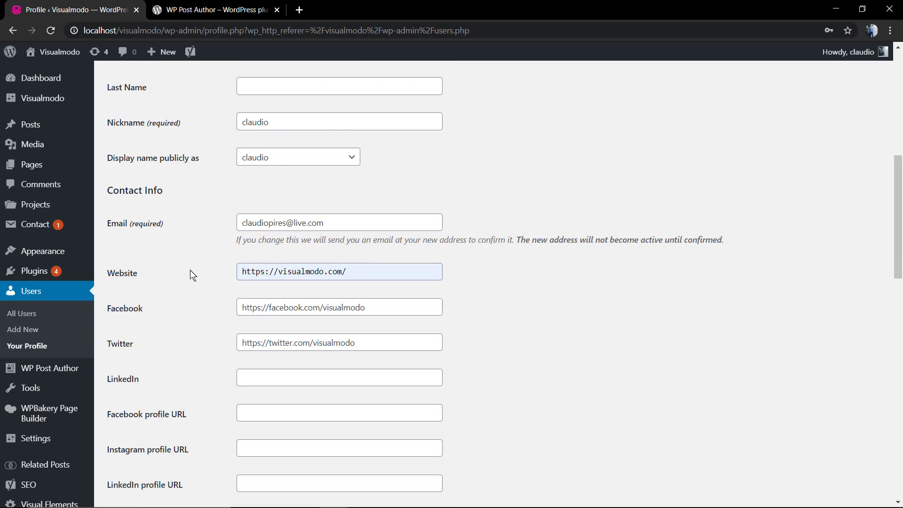
scroll(191, 272, up, 2)
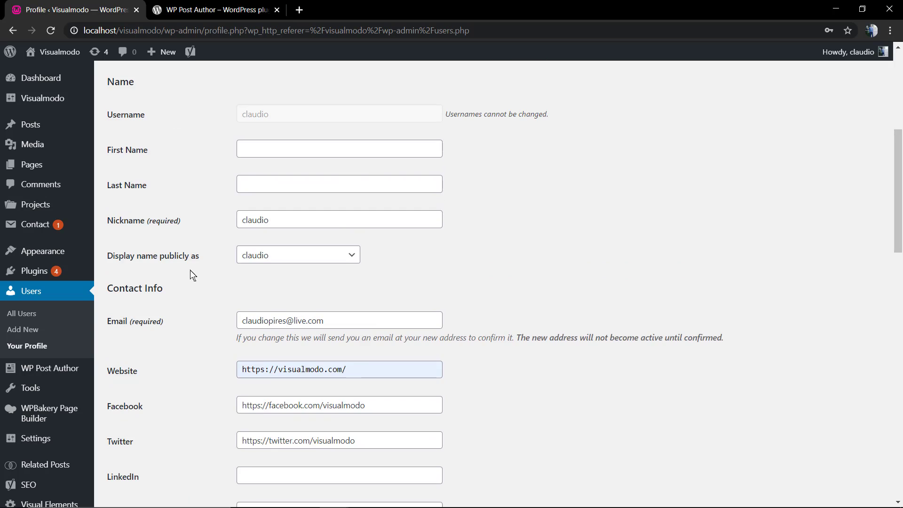
Step: Enter the author's first name and last name in the profile
scroll(191, 273, up, 2)
click(279, 361)
click(279, 351)
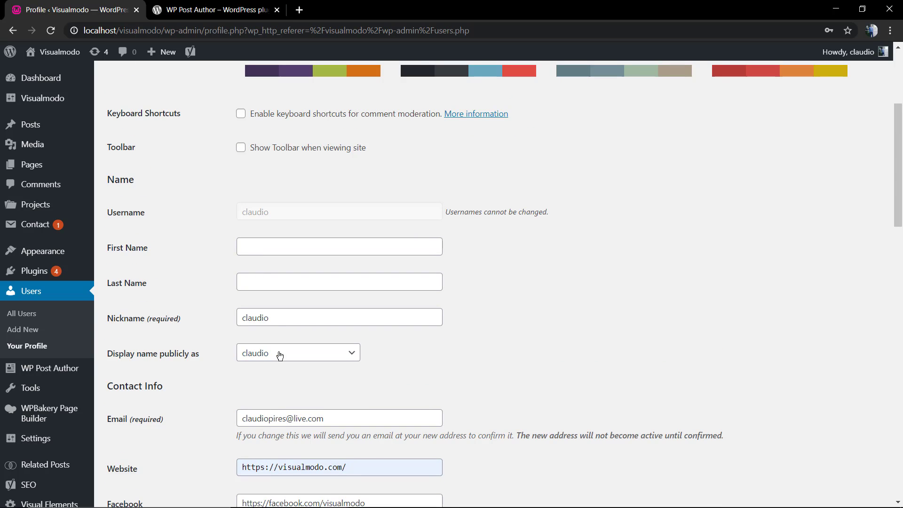
click(260, 244)
text(Clau)
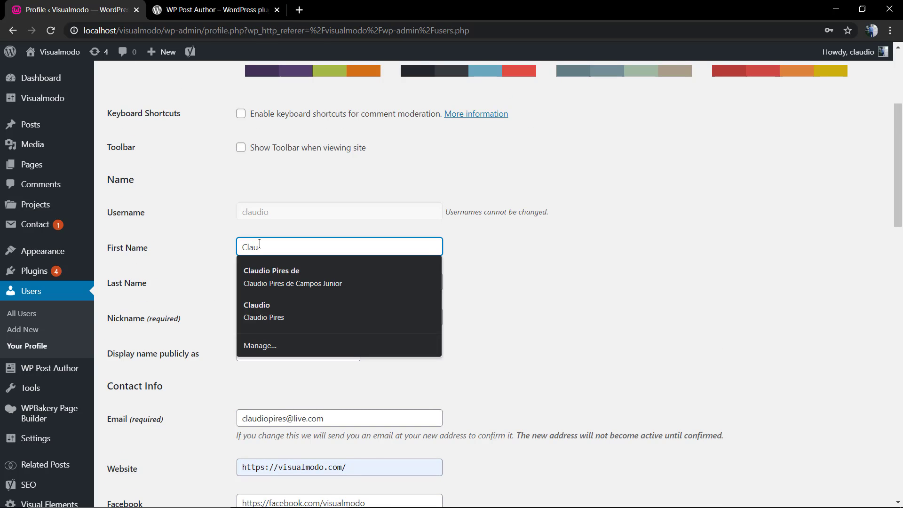
text(dio)
click(262, 222)
click(287, 281)
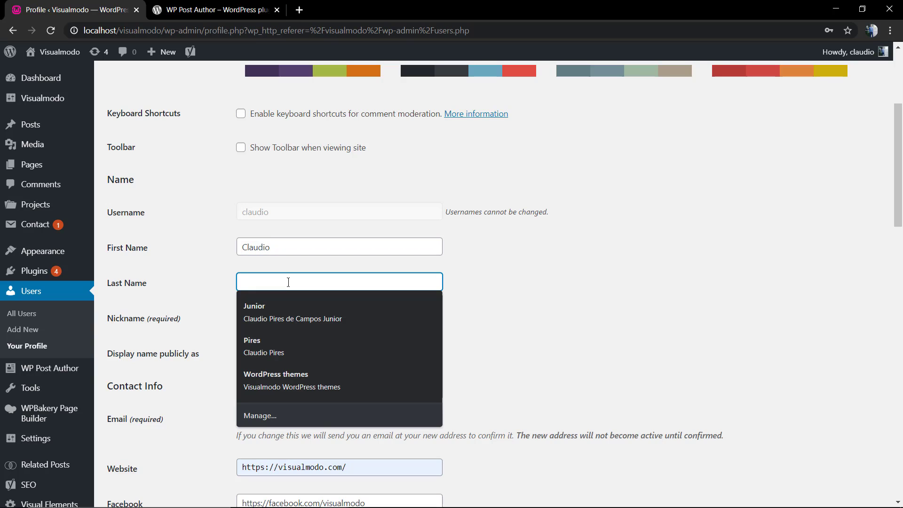
text(Pires)
Step: Display the first and last name publicly and update the profile
click(232, 261)
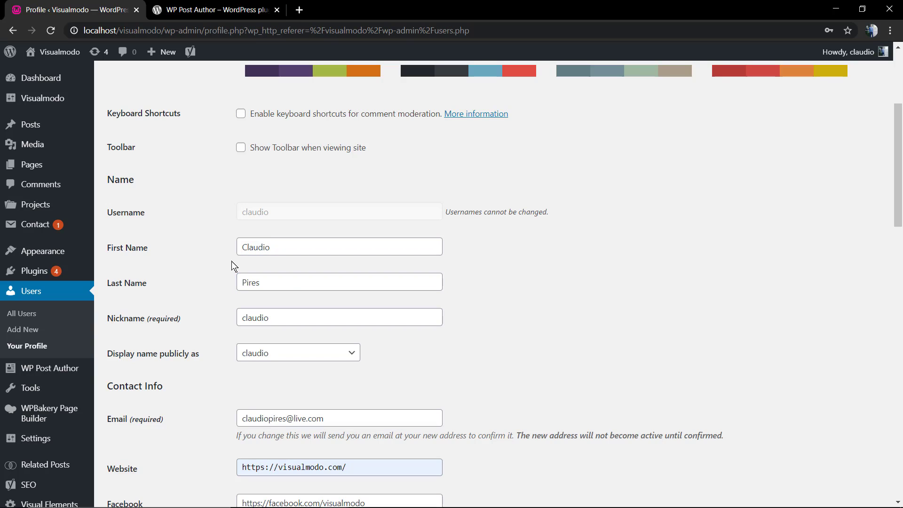
click(301, 357)
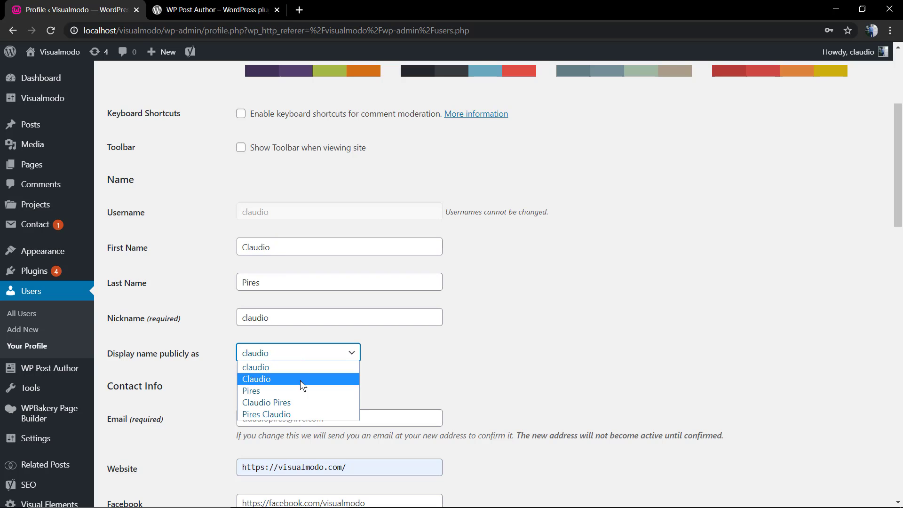
click(301, 401)
scroll(169, 330, down, 3)
scroll(173, 327, down, 10)
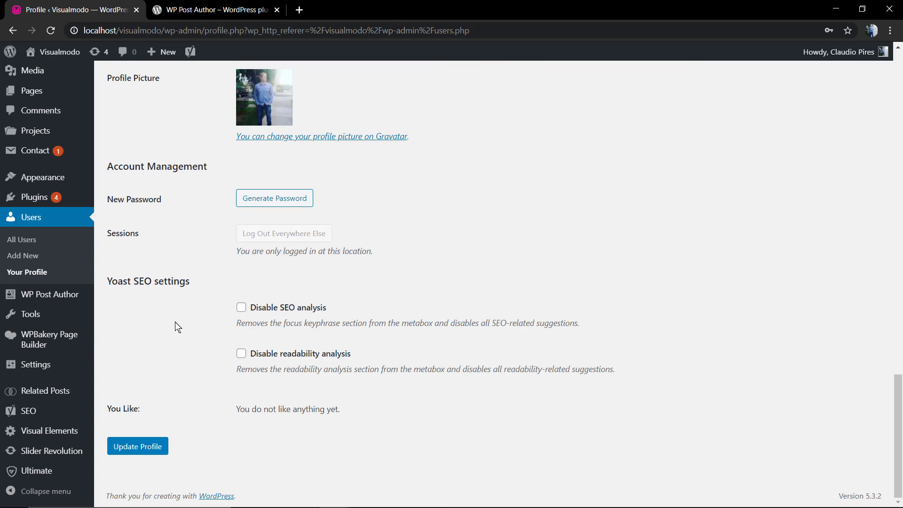
click(142, 447)
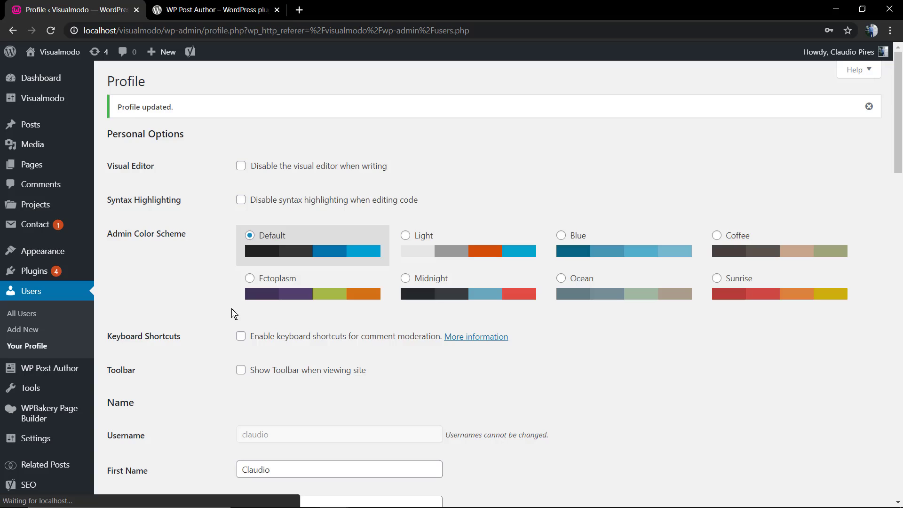
scroll(188, 301, down, 20)
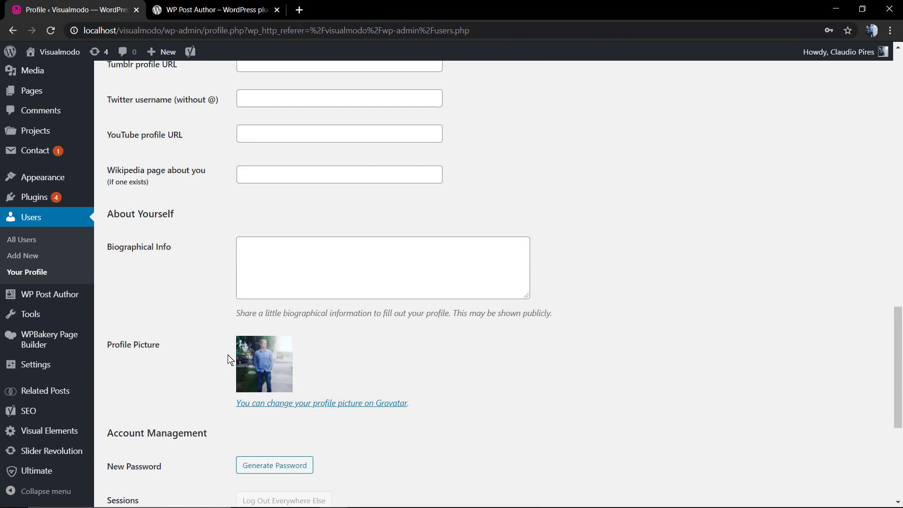
scroll(128, 350, up, 4)
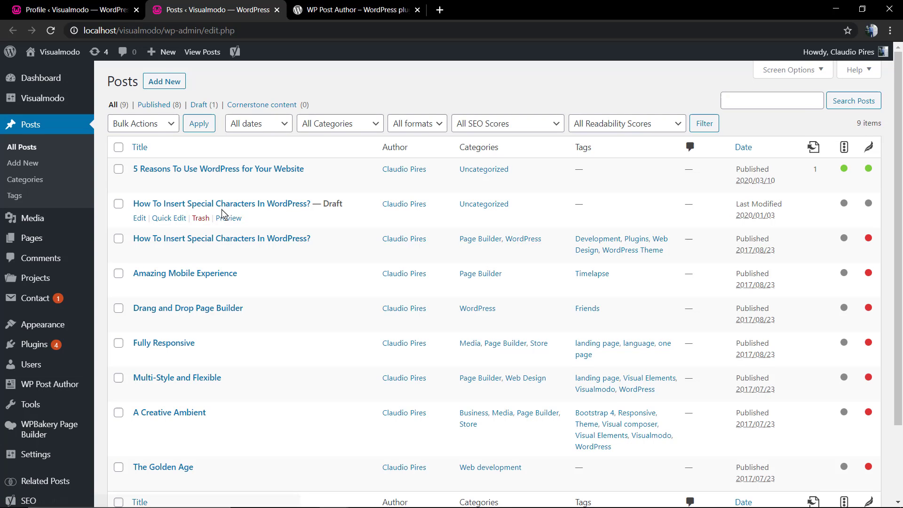
Step: Open '5 Reasons To Use WordPress' in a new tab, inspect its author box, return to Posts
right_click(224, 184)
click(247, 195)
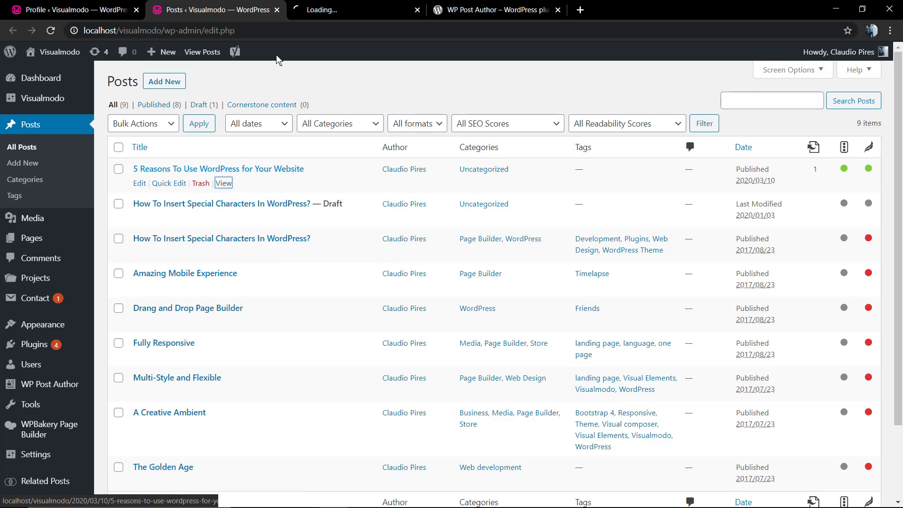
key(ctrl+Tab)
scroll(253, 206, down, 8)
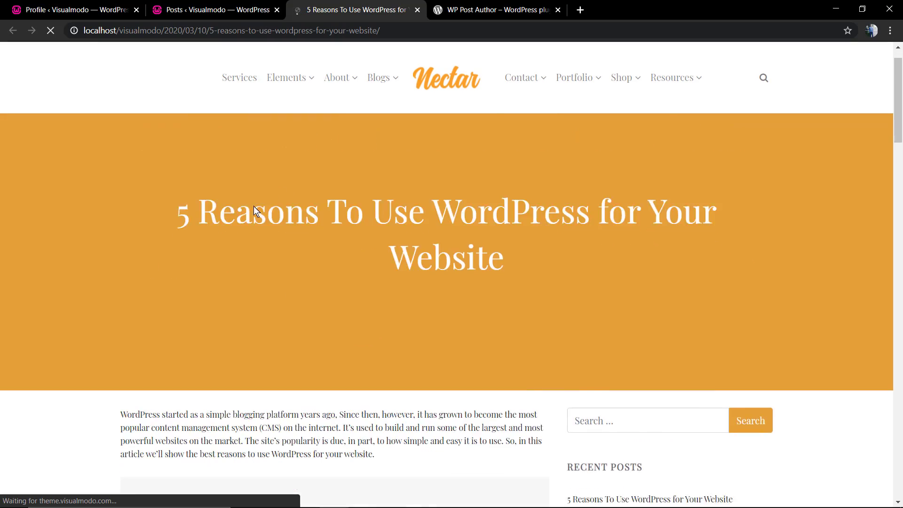
scroll(209, 212, down, 20)
scroll(93, 201, up, 2)
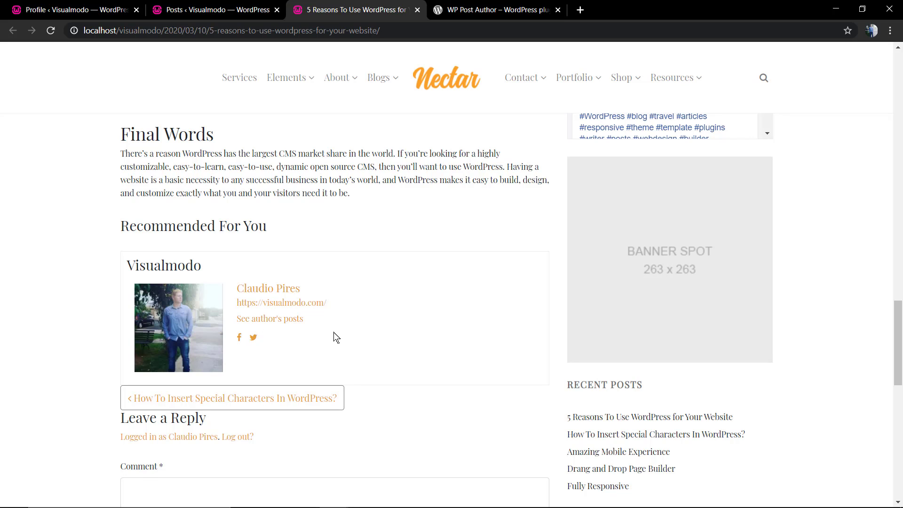
scroll(333, 320, down, 2)
scroll(333, 287, up, 2)
click(264, 8)
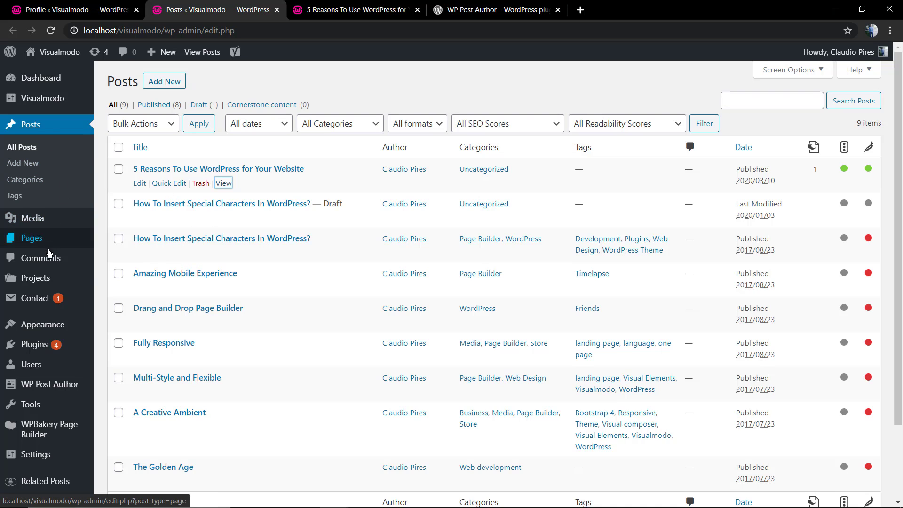
Step: Set Biographical Info to 'I'm a WordPress themes and plugin user and work in Visualmodo, the best WP company.'
mouse_move(816, 55)
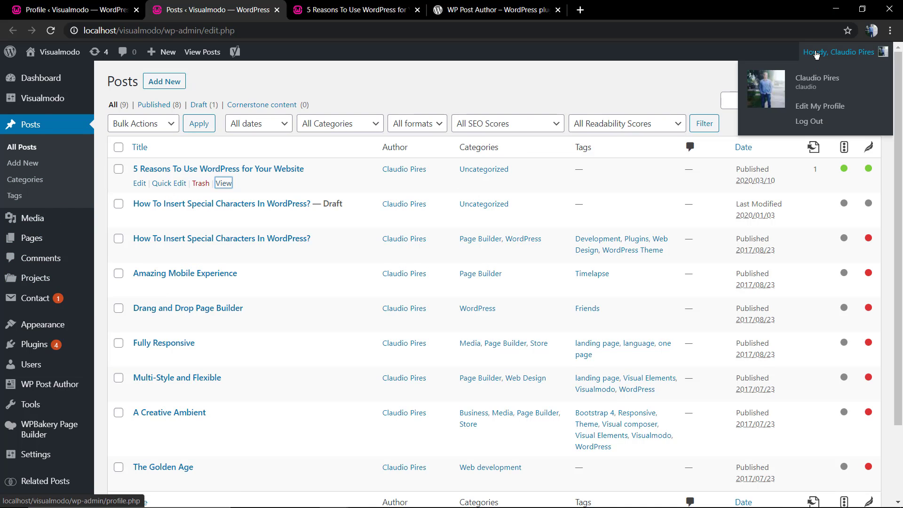
click(820, 108)
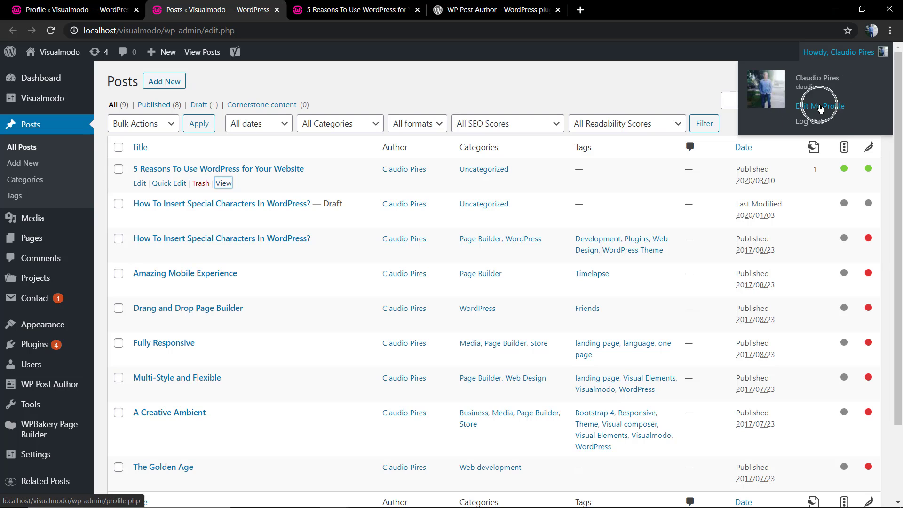
scroll(189, 256, down, 4)
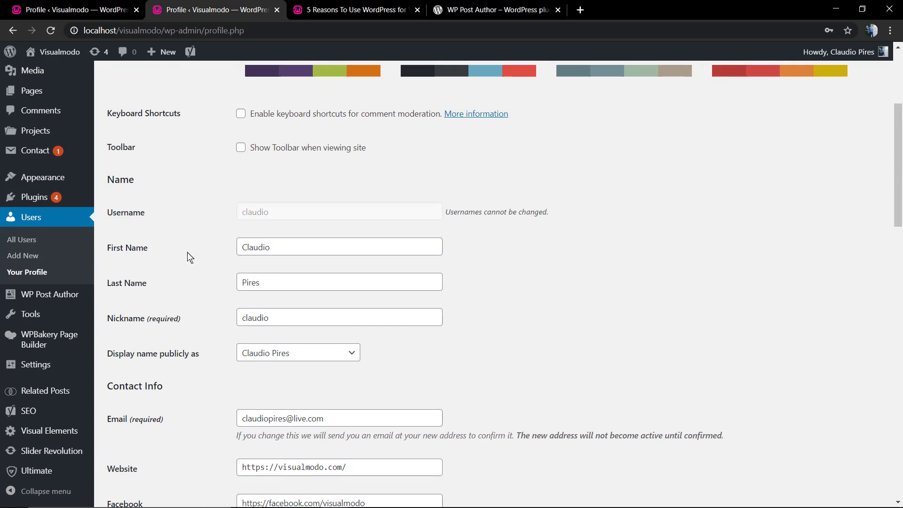
scroll(187, 252, down, 16)
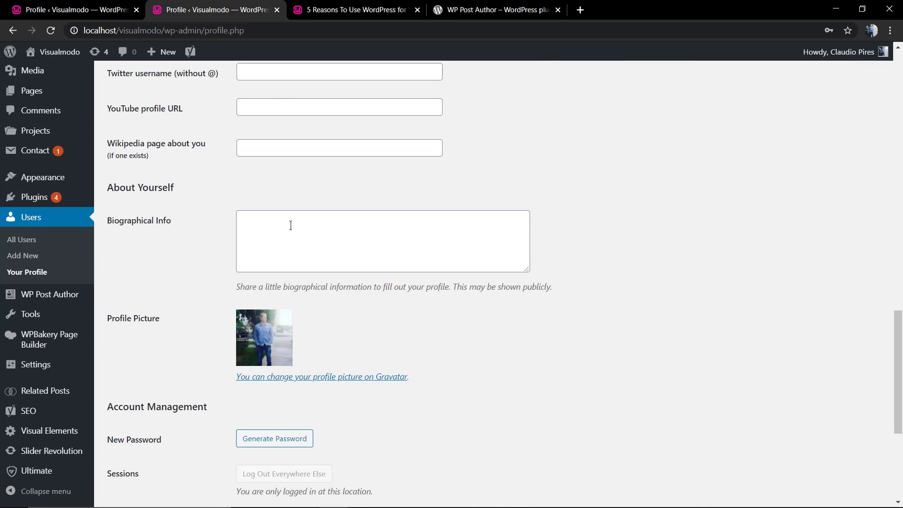
click(292, 225)
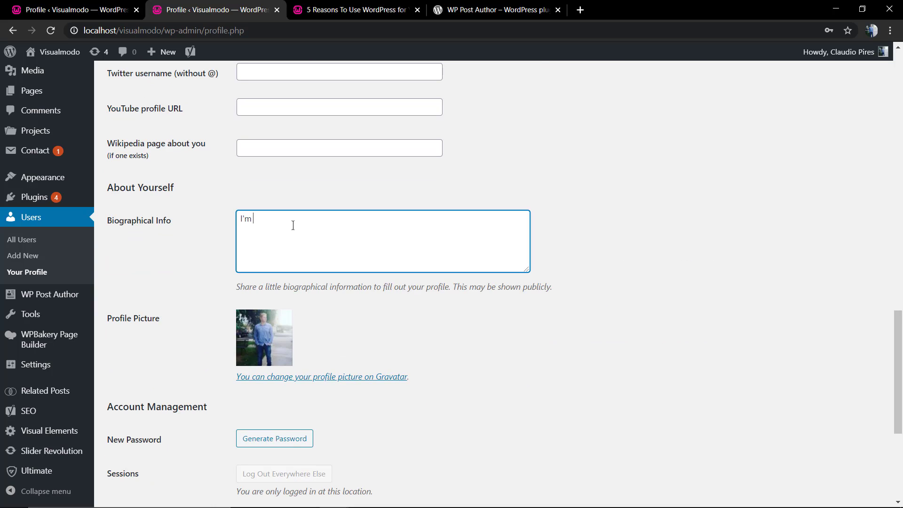
text(I'm a WordPress themes and plugin user and)
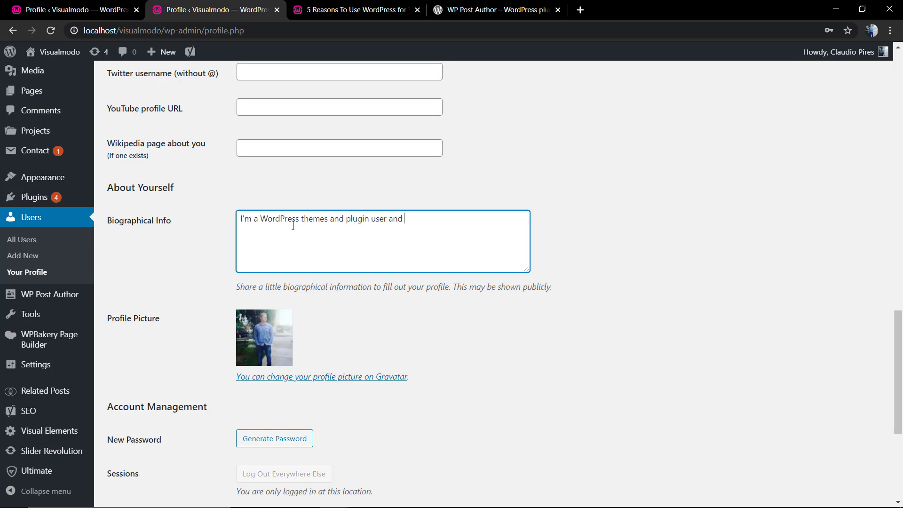
text( work in Visualmodo)
text(, the best WP company.)
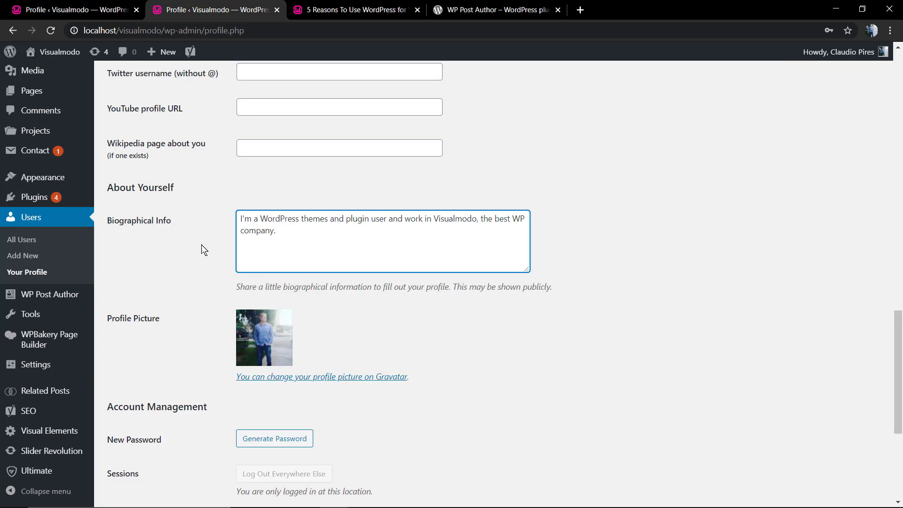
scroll(201, 244, down, 5)
click(159, 444)
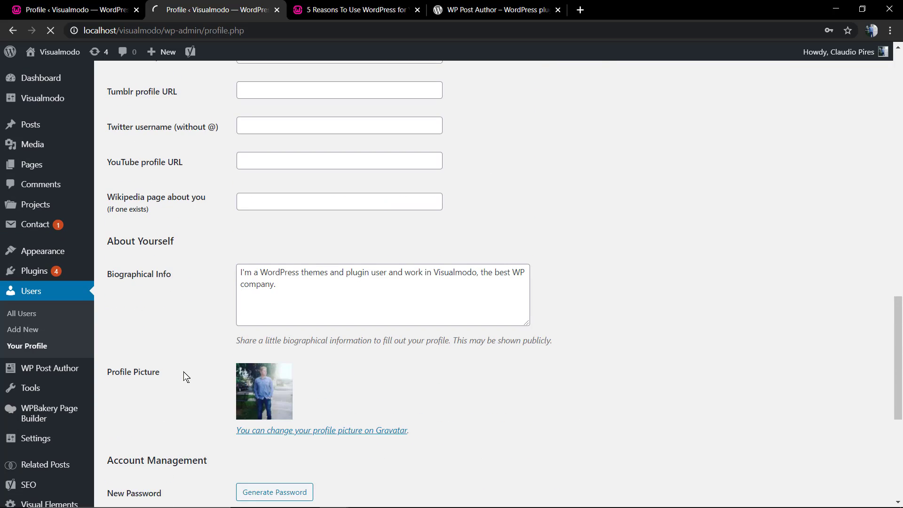
click(313, 9)
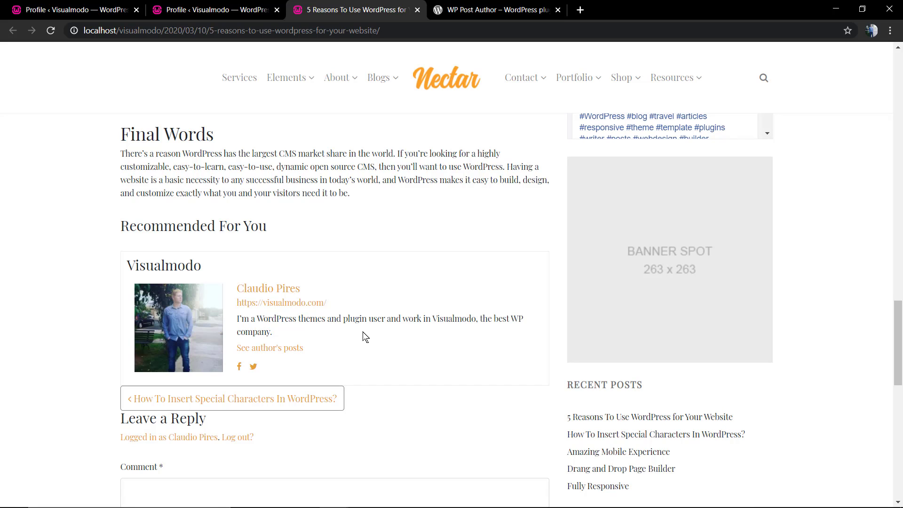
click(242, 10)
scroll(114, 320, down, 2)
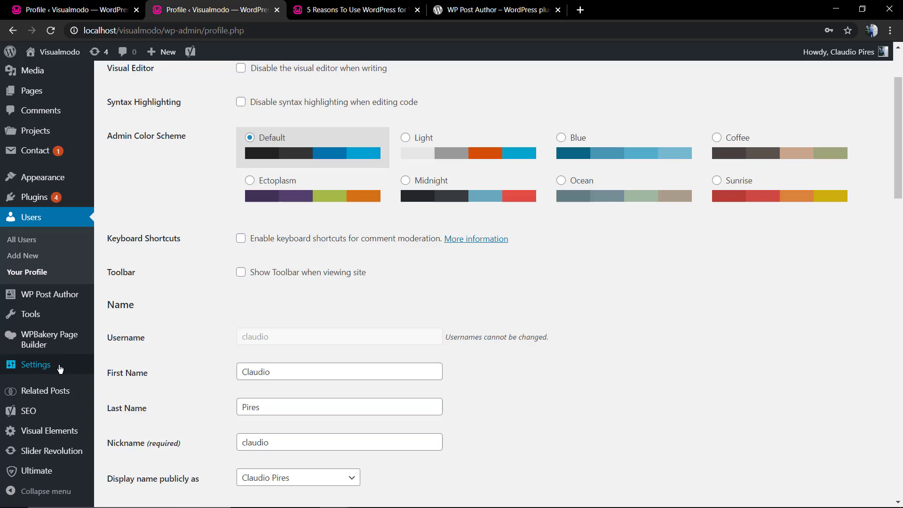
Step: Retitle the author box with the author's full name, try centered alignment, save, and preview
click(50, 293)
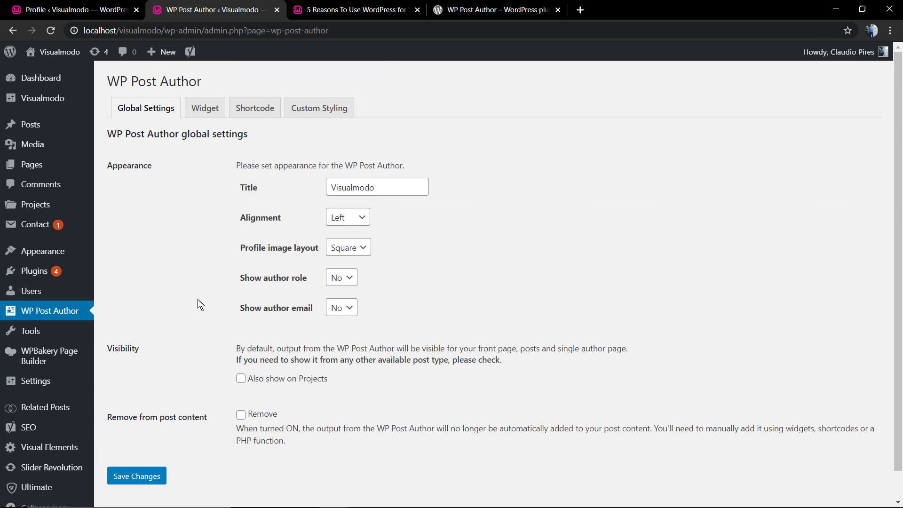
double_click(366, 188)
text(Claudio Pires)
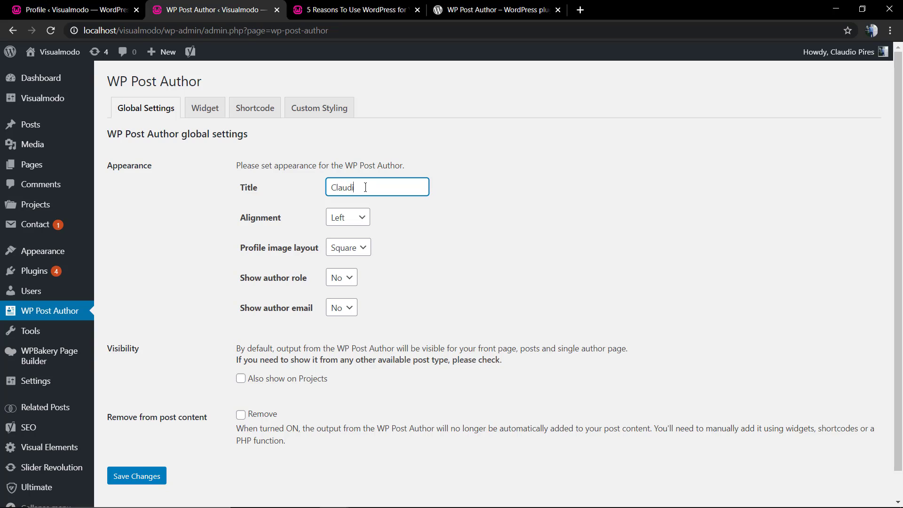
click(343, 219)
click(357, 256)
click(358, 248)
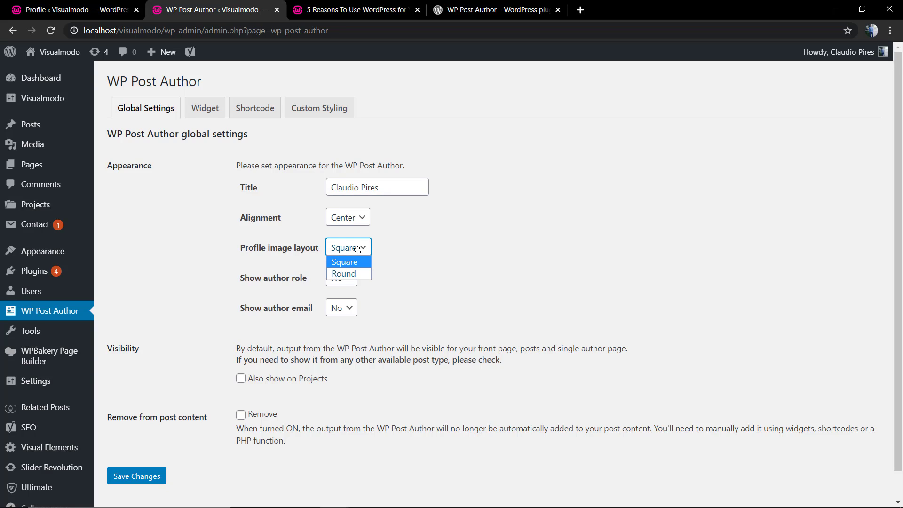
click(357, 248)
scroll(199, 337, down, 1)
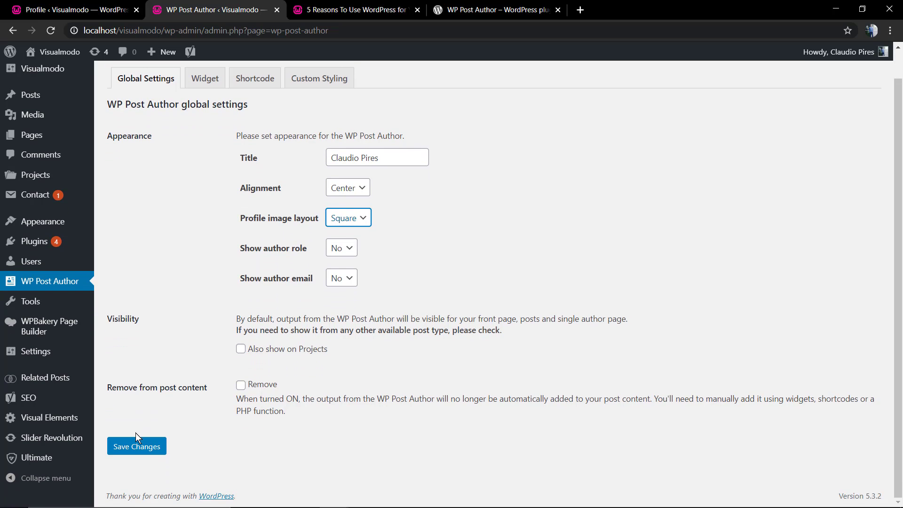
click(136, 446)
click(356, 10)
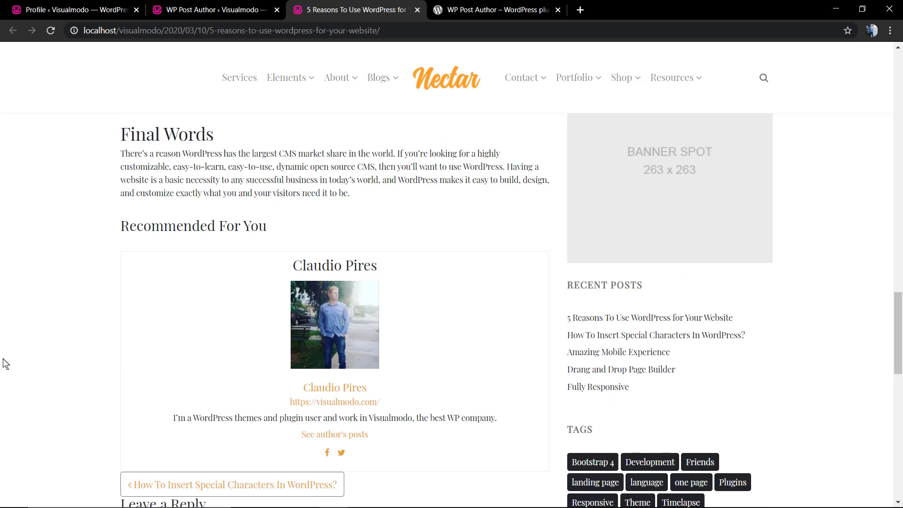
scroll(6, 363, down, 2)
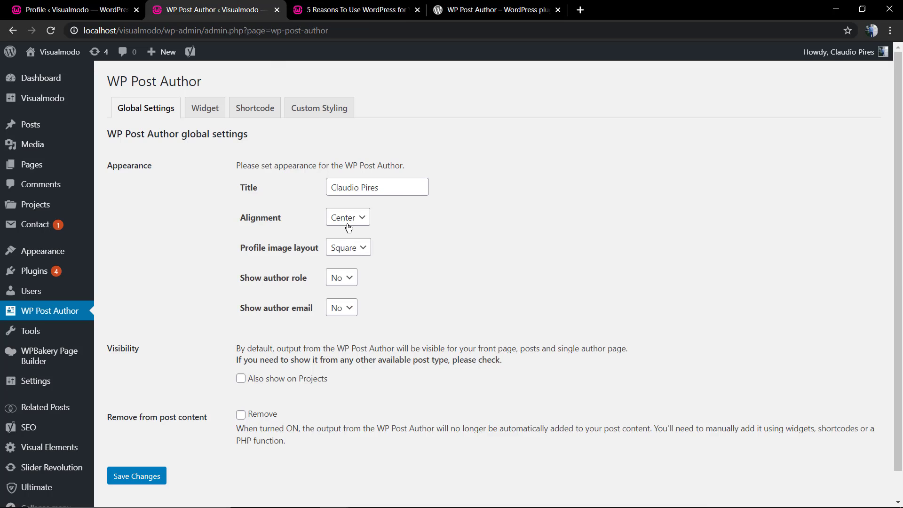
key(ctrl+shift+Tab)
Step: Switch to Left alignment and Round profile image, save, and check the post
click(348, 217)
click(347, 234)
click(343, 249)
click(356, 274)
scroll(272, 307, down, 1)
click(141, 445)
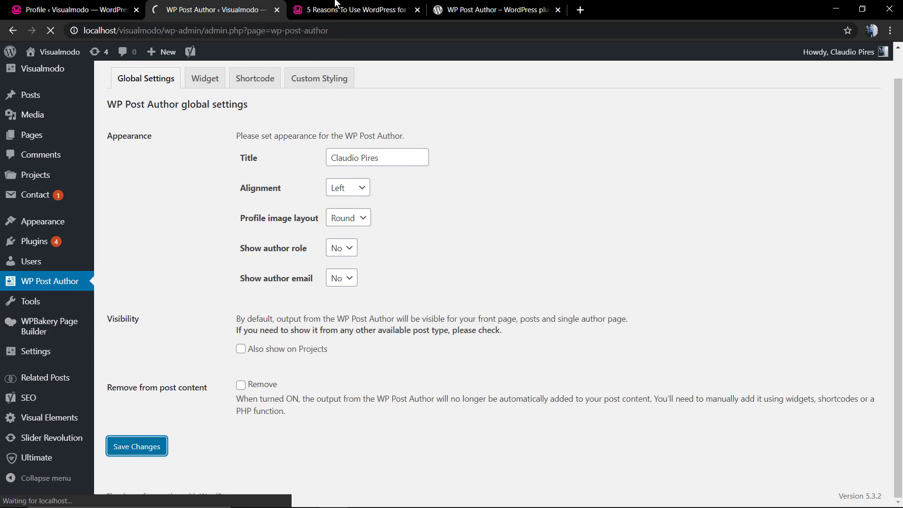
click(356, 9)
Step: Reload the post to check the round, left-aligned author box, then return to WP Post Author settings
key(F5)
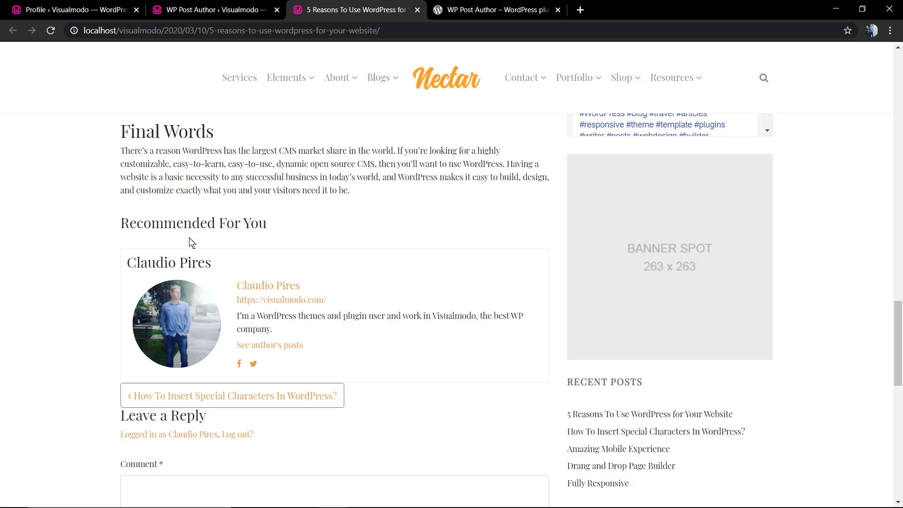
scroll(289, 259, down, 5)
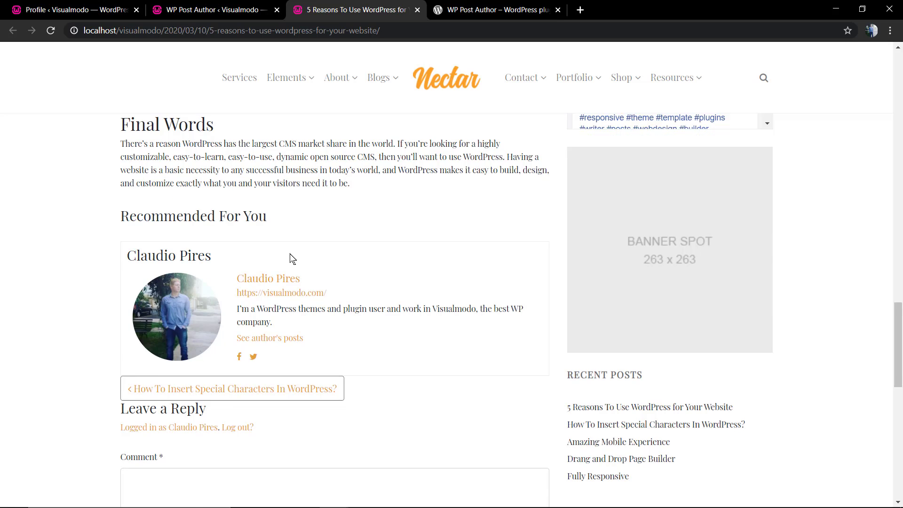
scroll(291, 259, up, 5)
triple_click(246, 225)
click(285, 234)
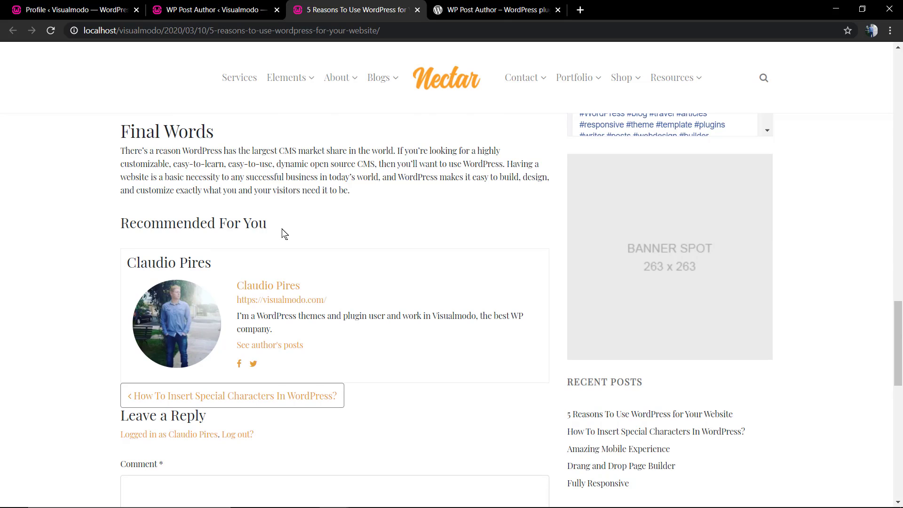
scroll(284, 234, down, 2)
scroll(285, 233, up, 2)
click(254, 6)
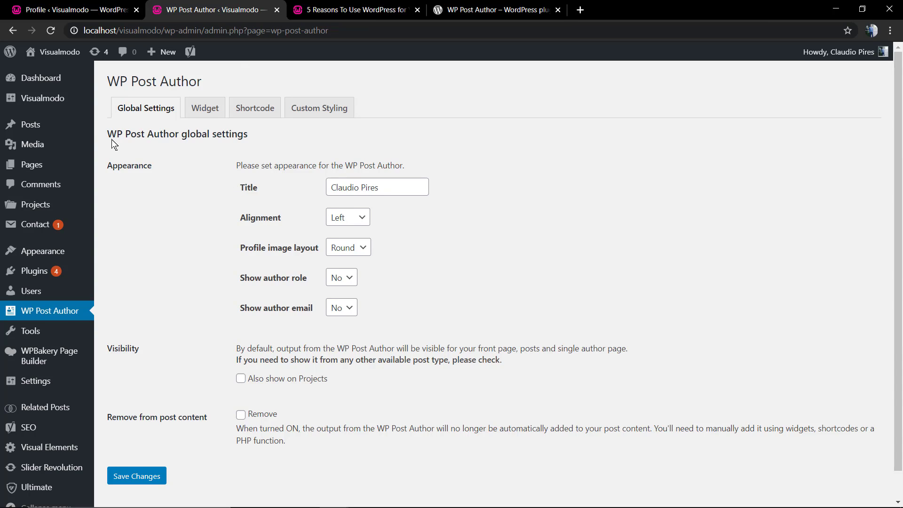
Step: Review the Related Posts setting under Visualmodo Theme Options > Blog
mouse_move(56, 96)
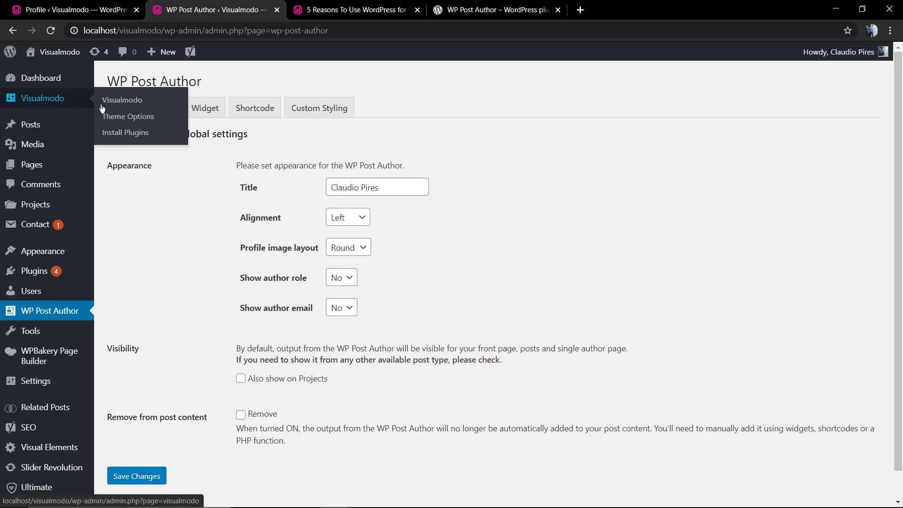
click(123, 116)
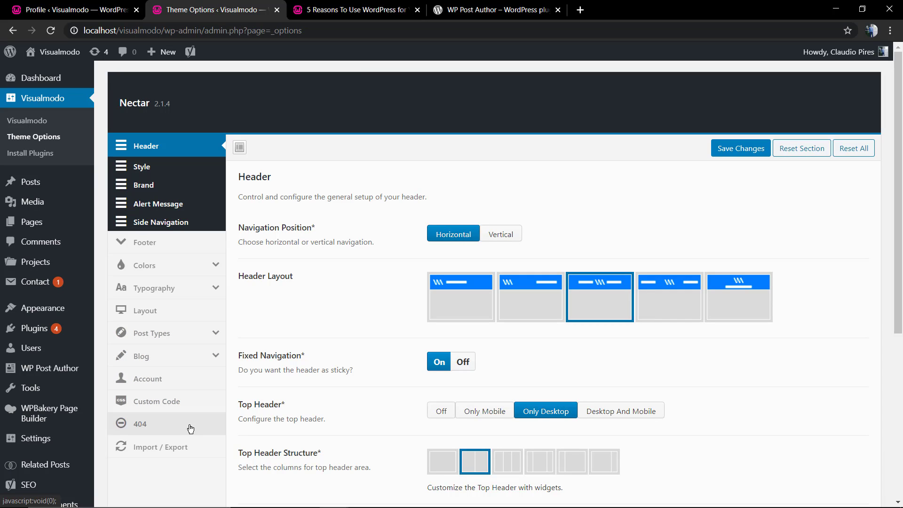
click(173, 358)
click(171, 303)
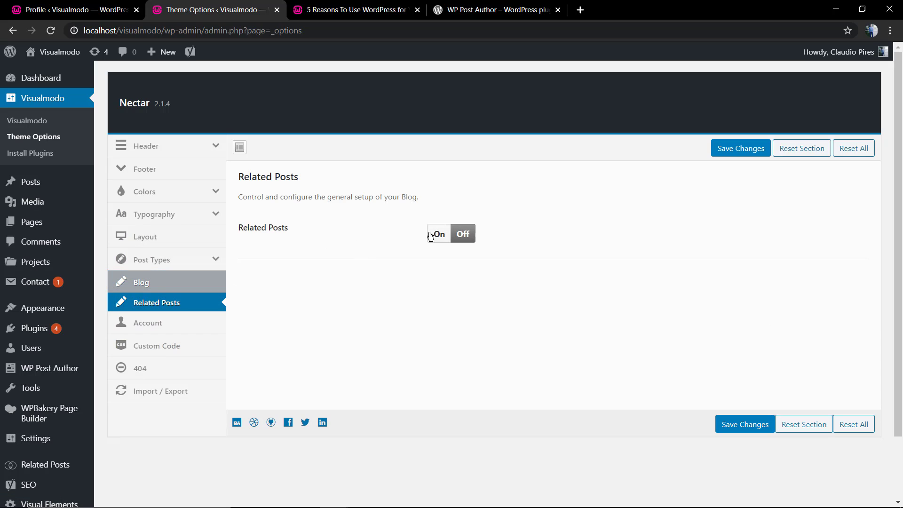
scroll(95, 264, down, 2)
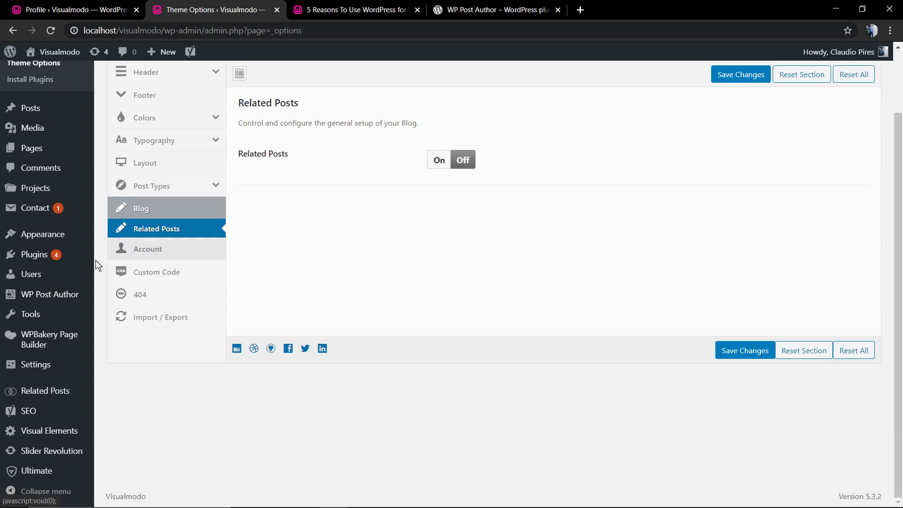
scroll(55, 306, up, 2)
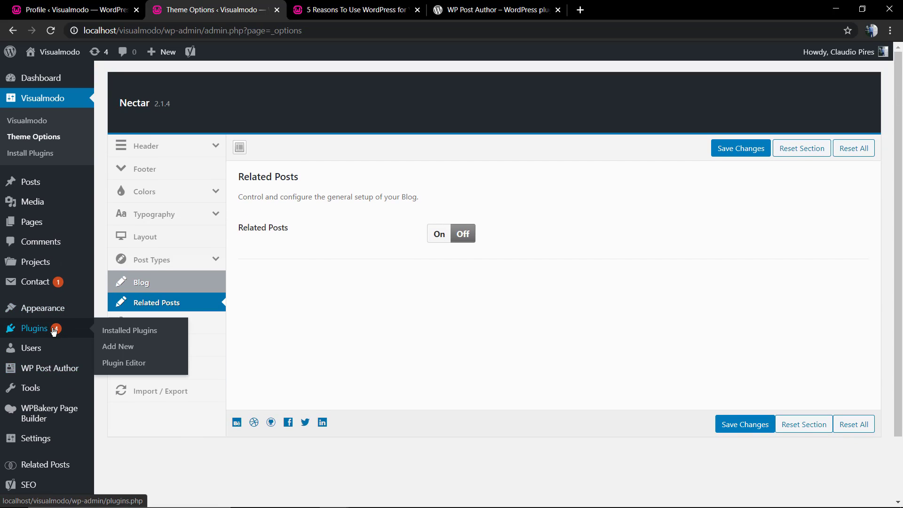
Step: Deactivate the Visualmodo Related Posts plugin in Installed Plugins
click(54, 330)
scroll(275, 310, down, 8)
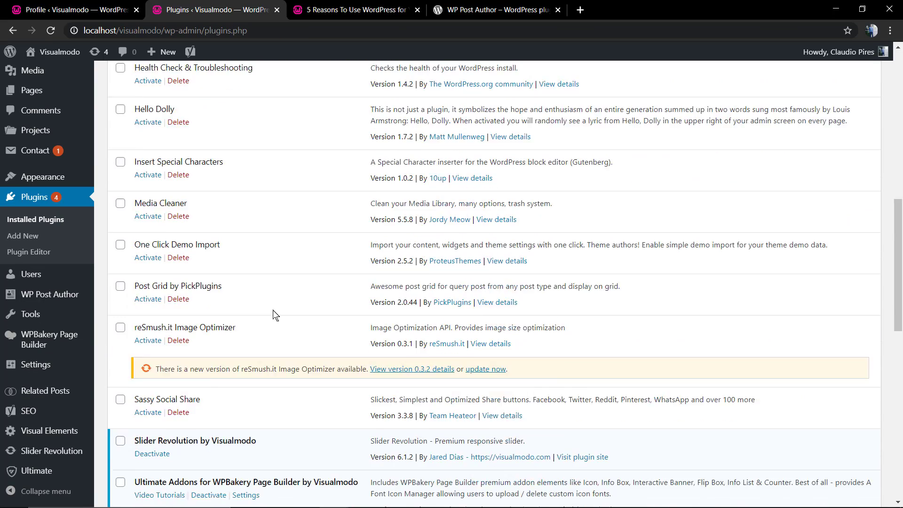
scroll(272, 314, down, 12)
scroll(226, 308, up, 4)
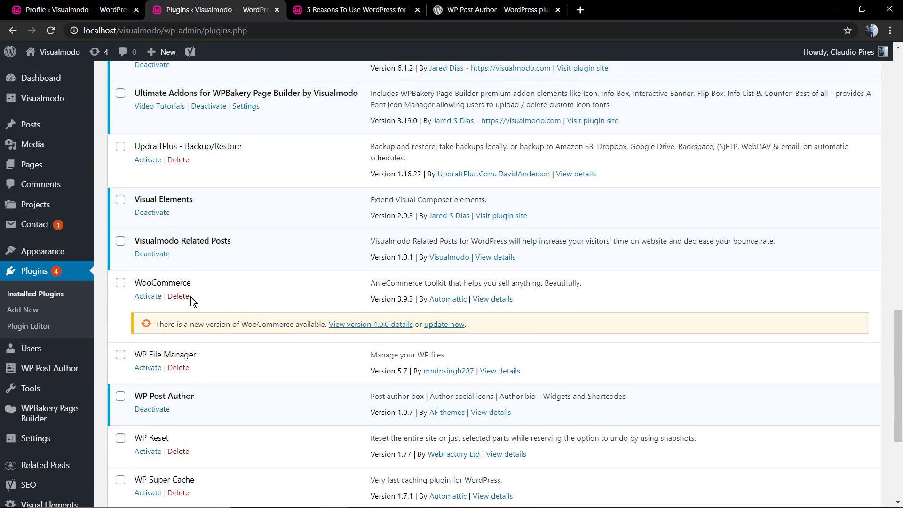
click(153, 254)
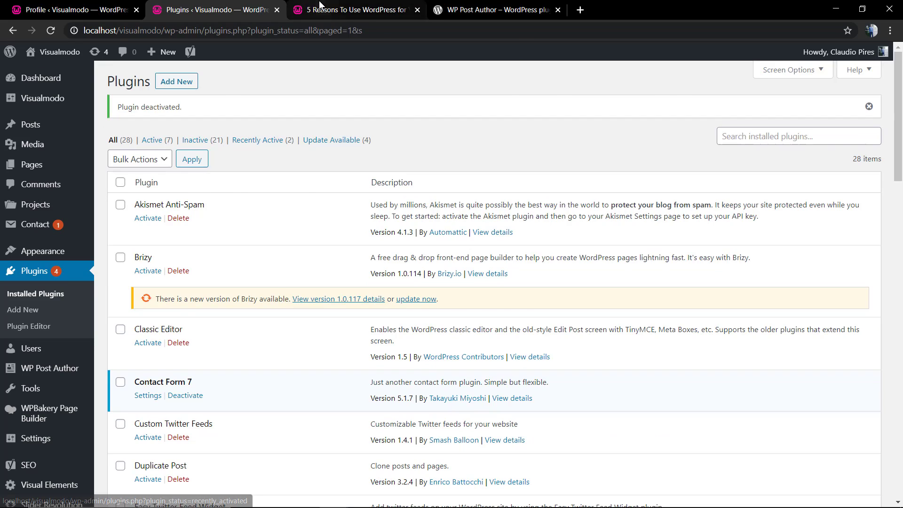
Step: Check the '5 Reasons' post to confirm Recommended For You no longer appears below the author box
click(319, 4)
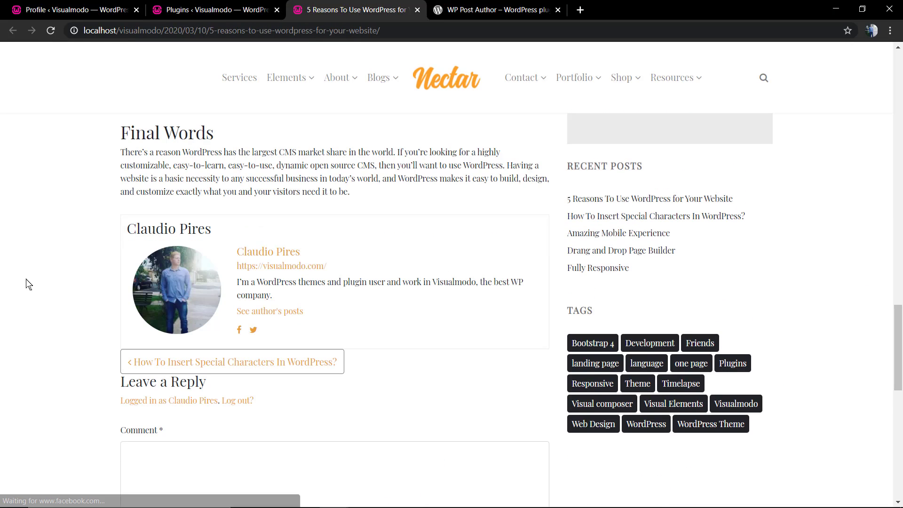
scroll(28, 284, down, 2)
scroll(29, 286, up, 2)
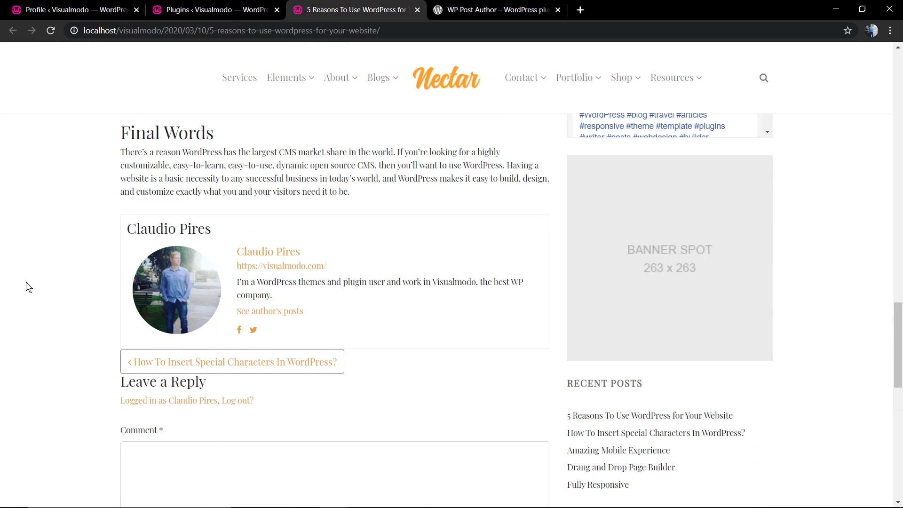
scroll(28, 288, down, 2)
Step: Go to Appearance > Widgets in the admin area
key(ctrl+1)
scroll(163, 288, down, 1)
scroll(163, 289, up, 1)
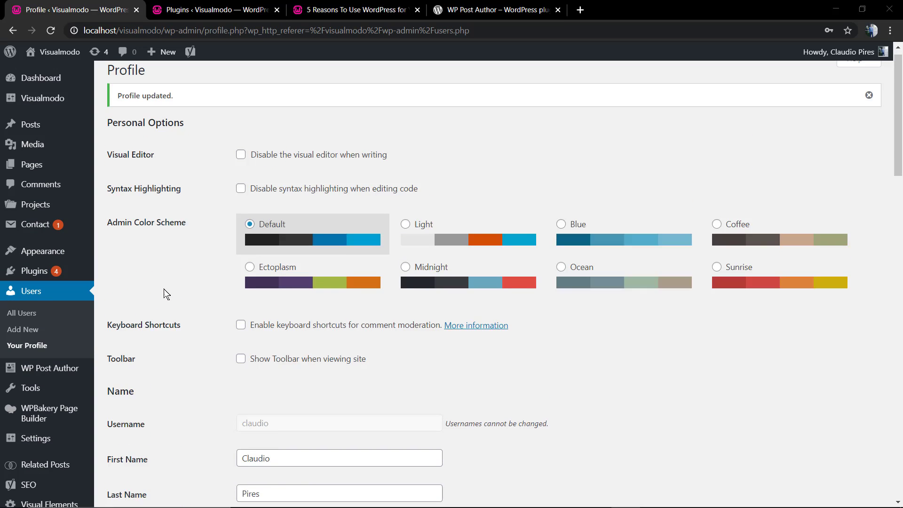
mouse_move(33, 270)
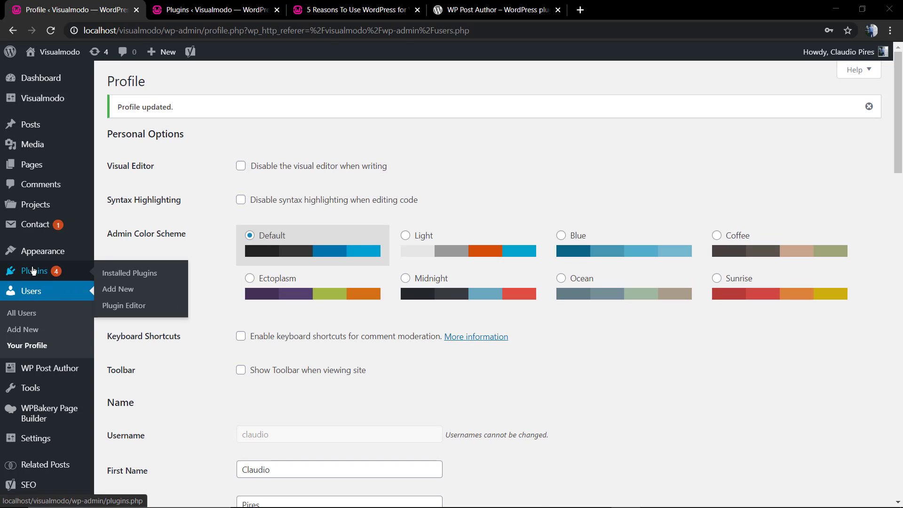
mouse_move(43, 250)
click(141, 286)
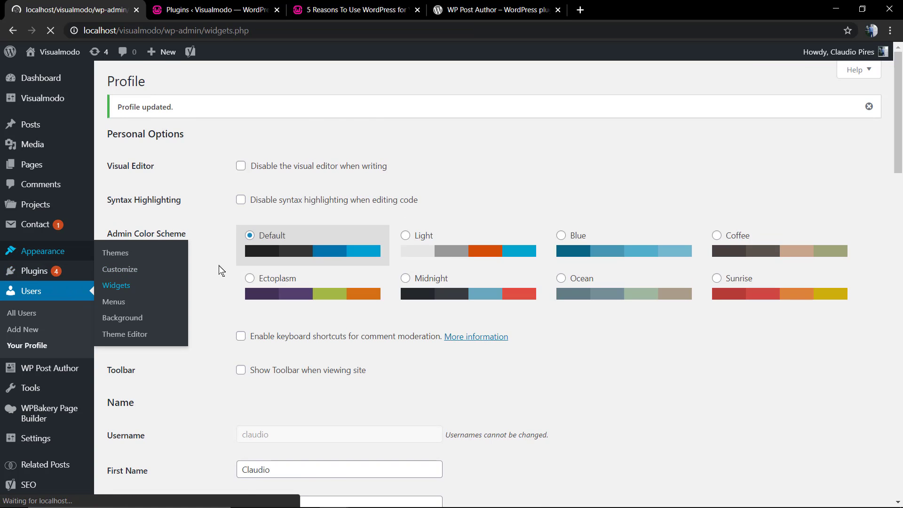
Step: Drag the WP Post Author widget into the Sidebar just below Search
scroll(371, 221, down, 4)
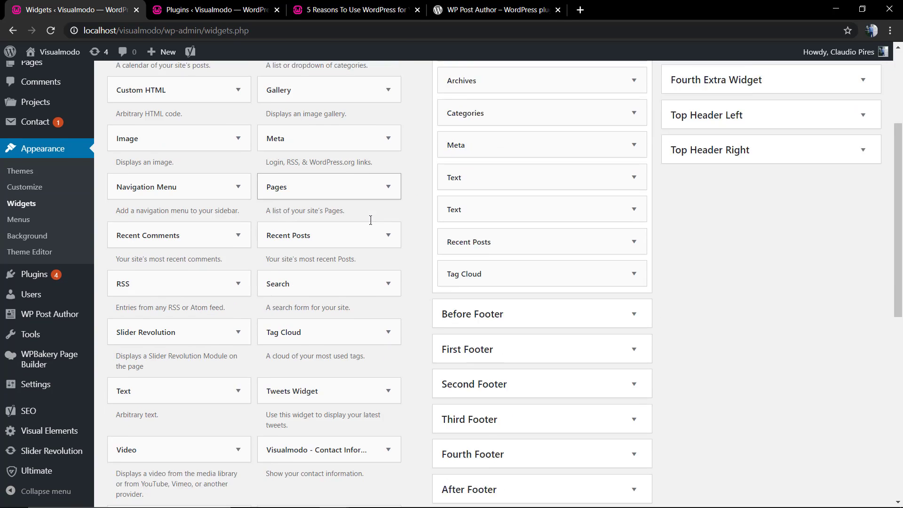
scroll(376, 214, down, 4)
scroll(355, 234, up, 5)
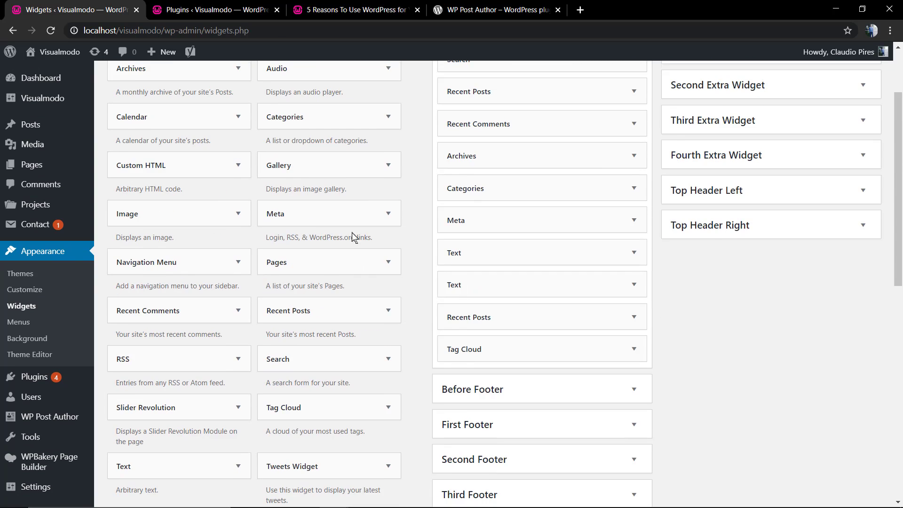
scroll(353, 235, up, 2)
scroll(237, 295, down, 1)
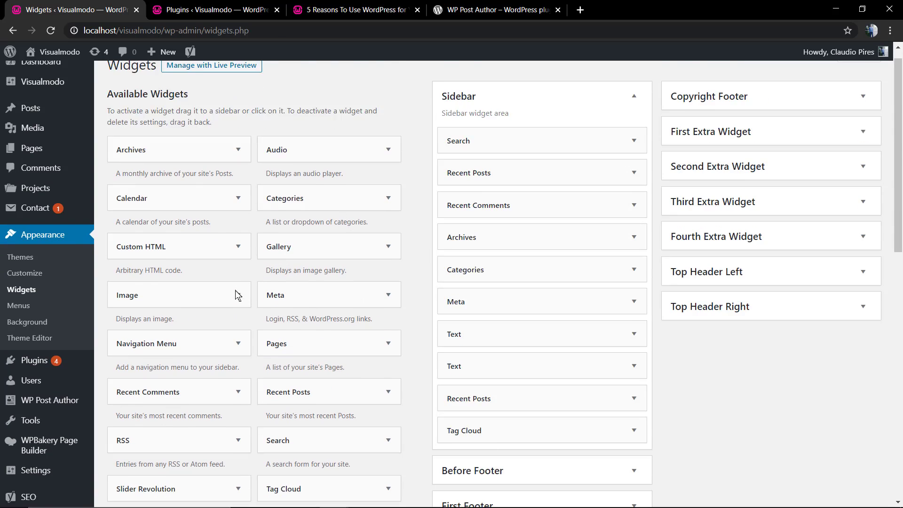
scroll(237, 295, down, 6)
scroll(232, 295, down, 2)
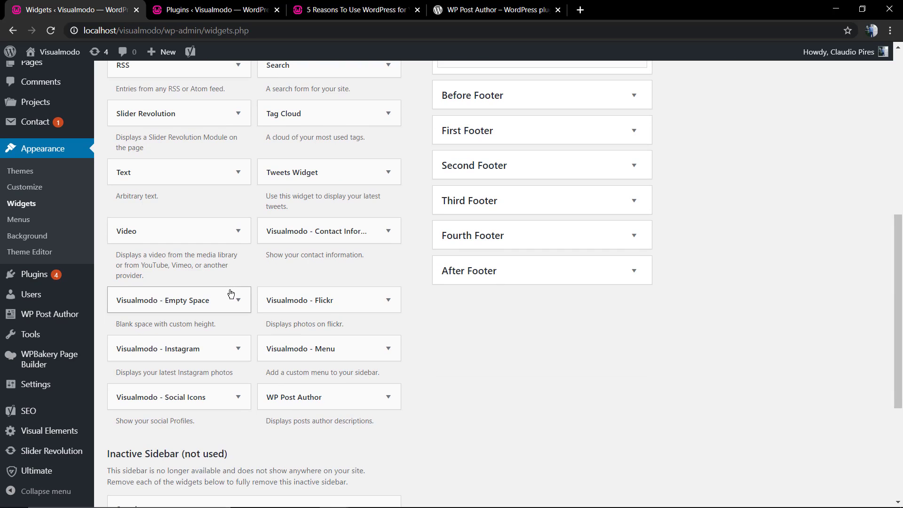
scroll(333, 393, down, 2)
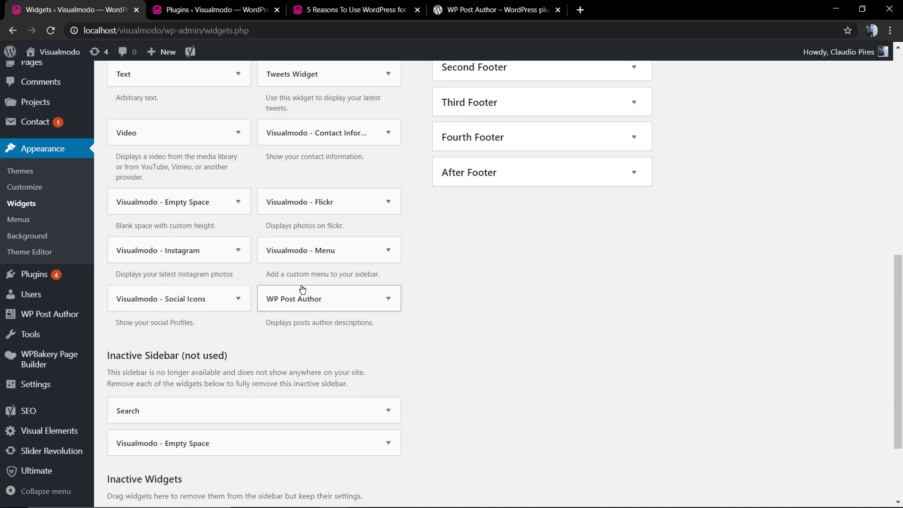
drag(305, 295, 536, 185)
scroll(388, 288, up, 10)
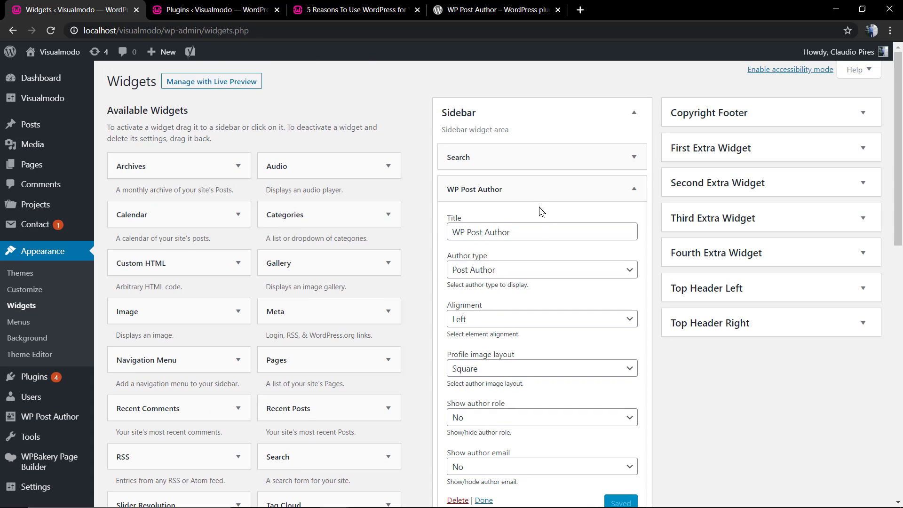
Step: Title the widget with the author's first name, keep Post Author and Left alignment, save, and view the post
triple_click(525, 229)
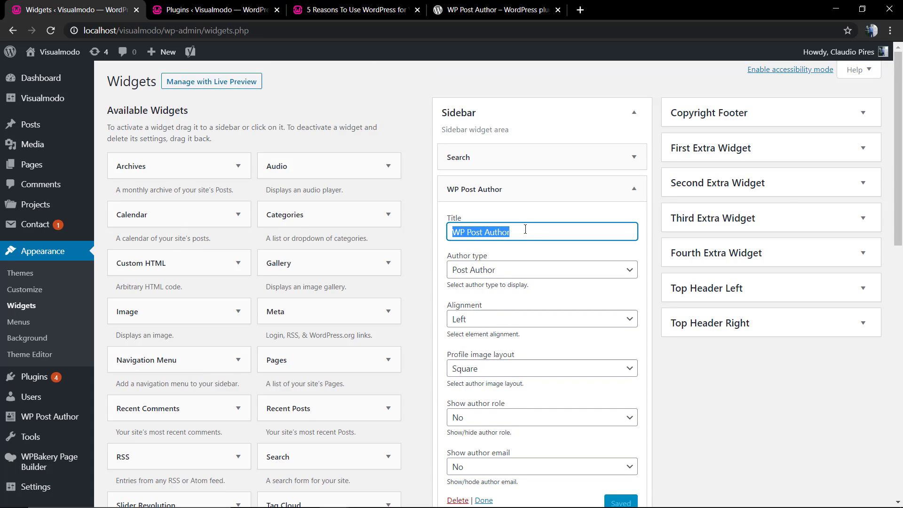
text(Claudio)
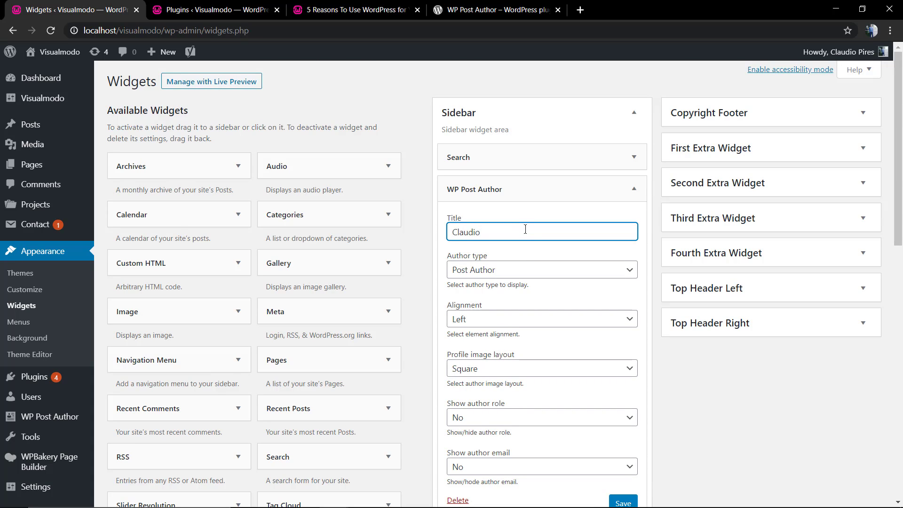
scroll(525, 229, down, 2)
click(540, 174)
click(542, 174)
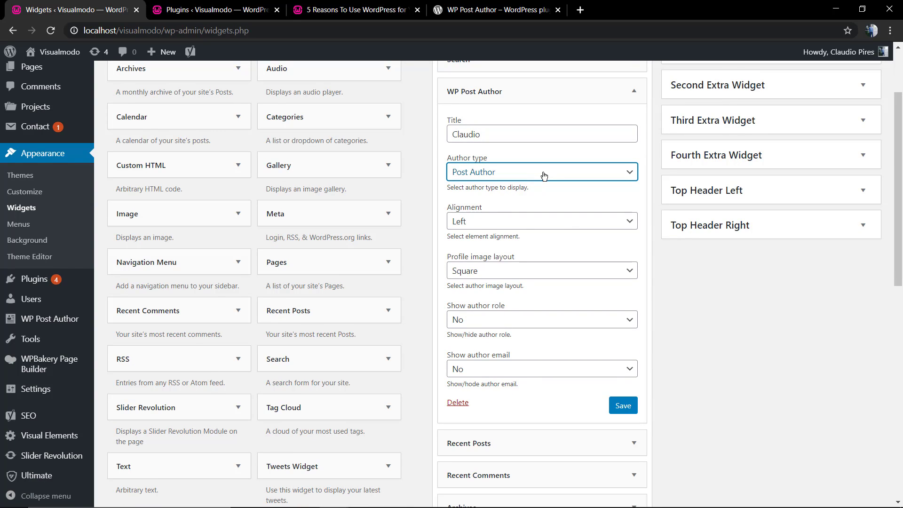
click(528, 224)
click(529, 224)
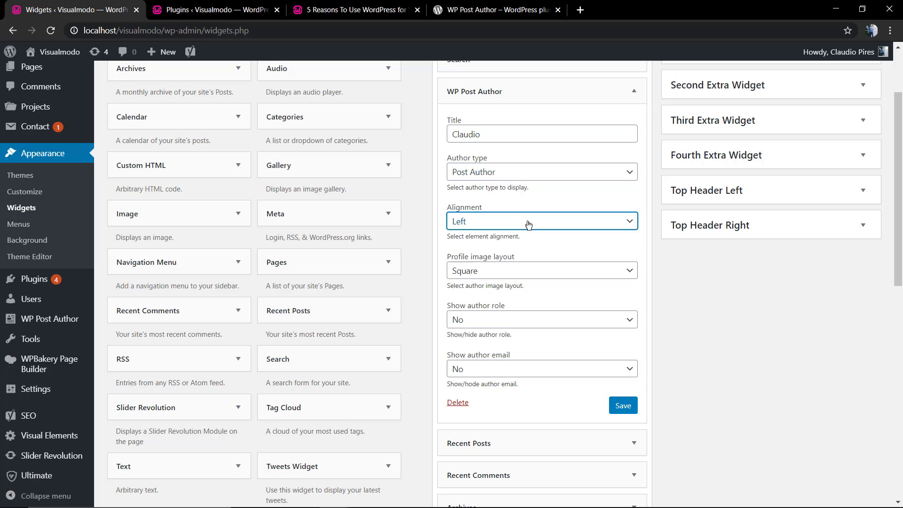
click(616, 407)
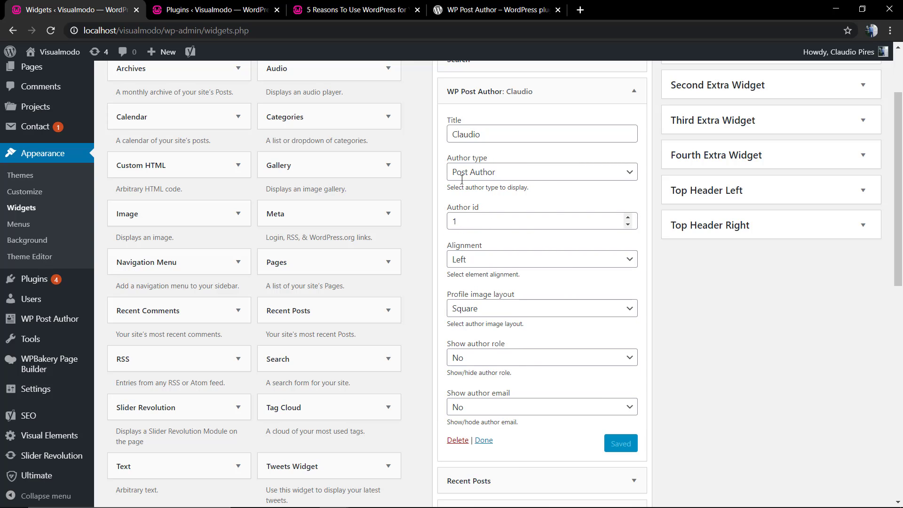
click(226, 9)
click(356, 10)
scroll(468, 288, up, 15)
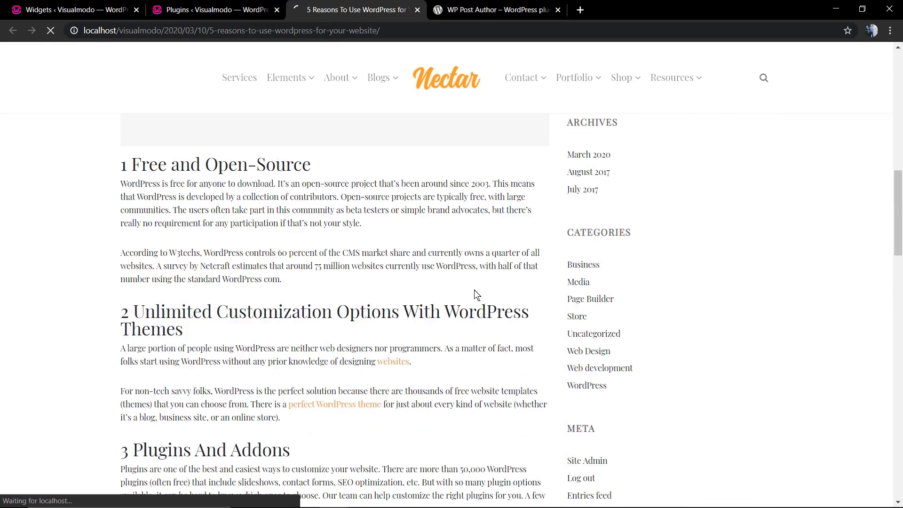
scroll(474, 290, down, 4)
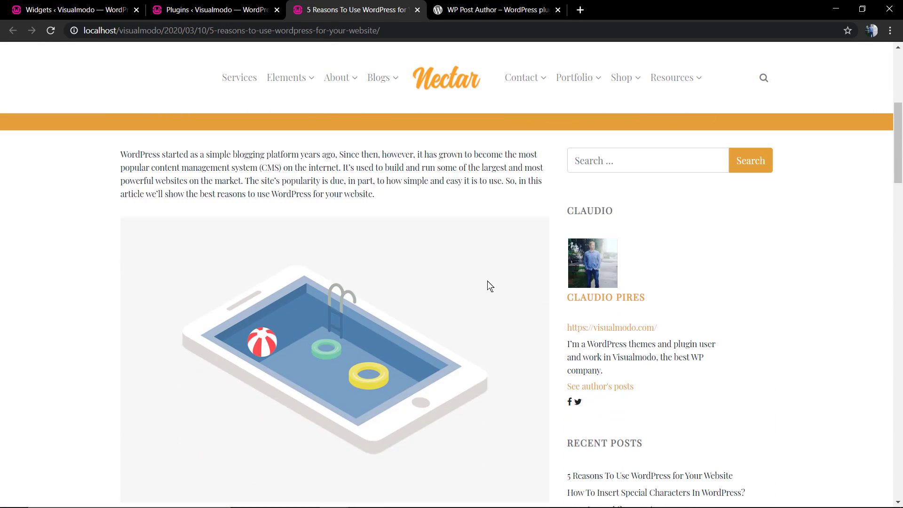